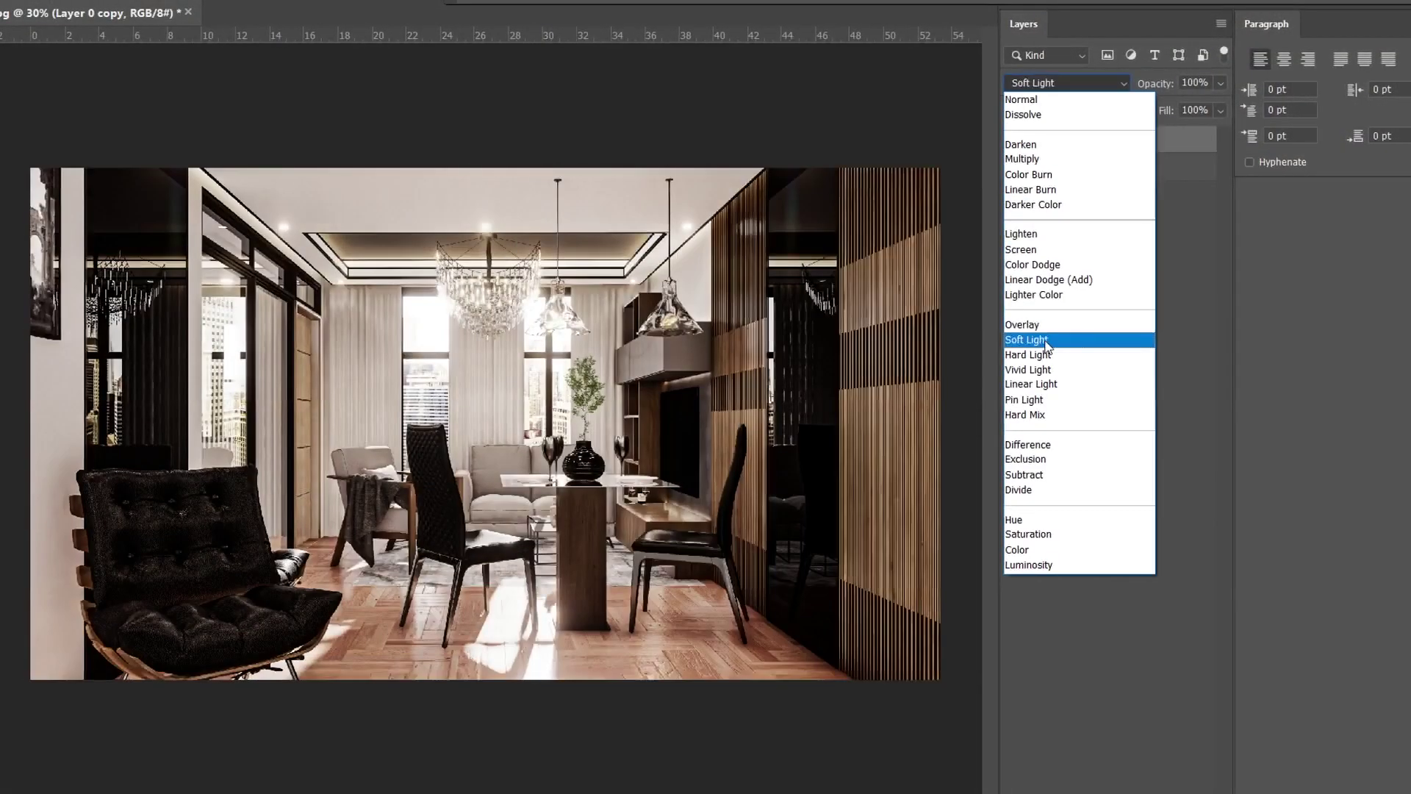
Set Layer 0 copy to Soft Light at 38% and give it a 5-pixel Gaussian Blur.
{"action": "left_click", "coordinate": [1055, 346]}
{"action": "type", "text": "38"}
{"action": "key", "text": "Return"}
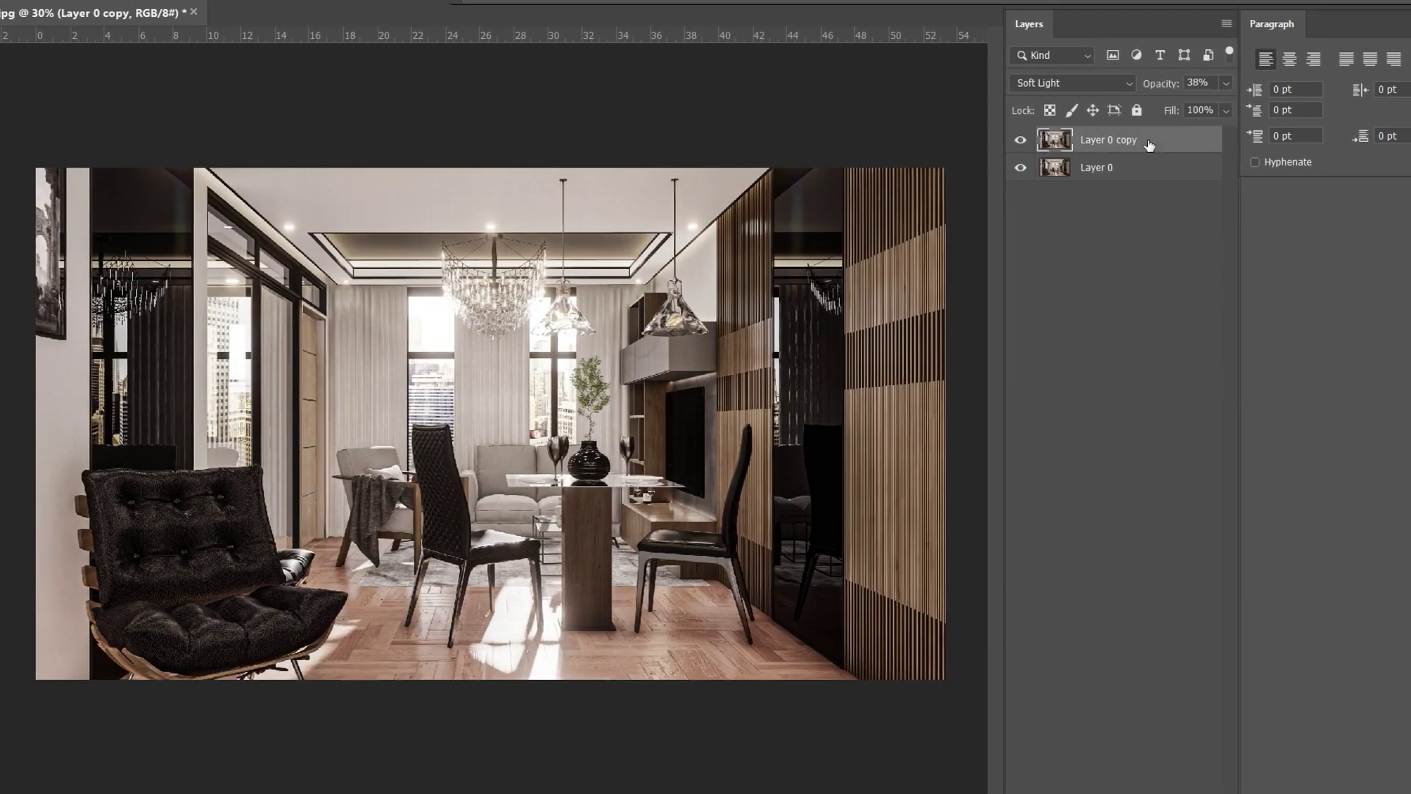
{"action": "key", "text": "alt+t"}
{"action": "left_click", "coordinate": [519, 261]}
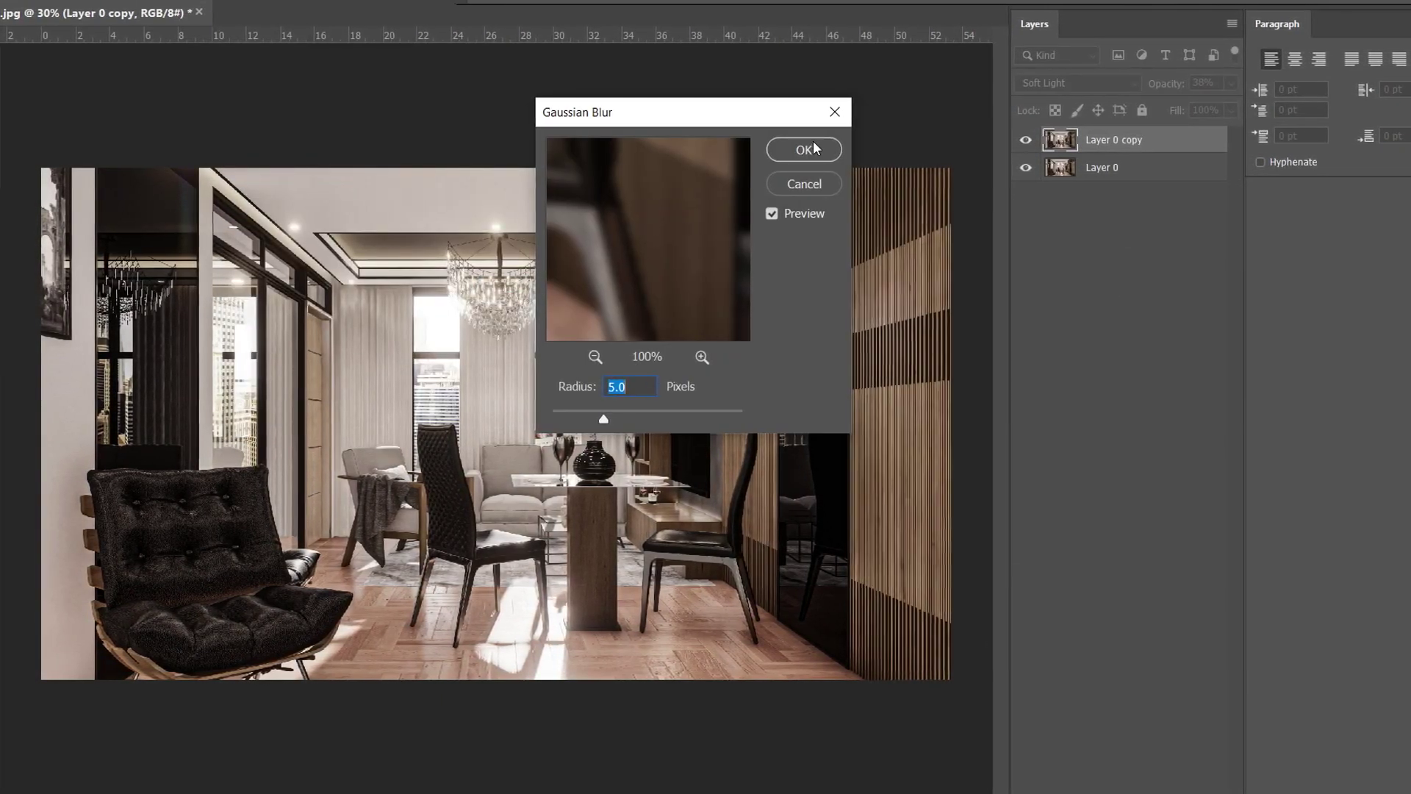
{"action": "left_click", "coordinate": [806, 148]}
Stamp the visible layers into a desaturated layer blended as Overlay at about 21%.
{"action": "key", "text": "ctrl+shift+alt+e"}
{"action": "key", "text": "ctrl+shift+u"}
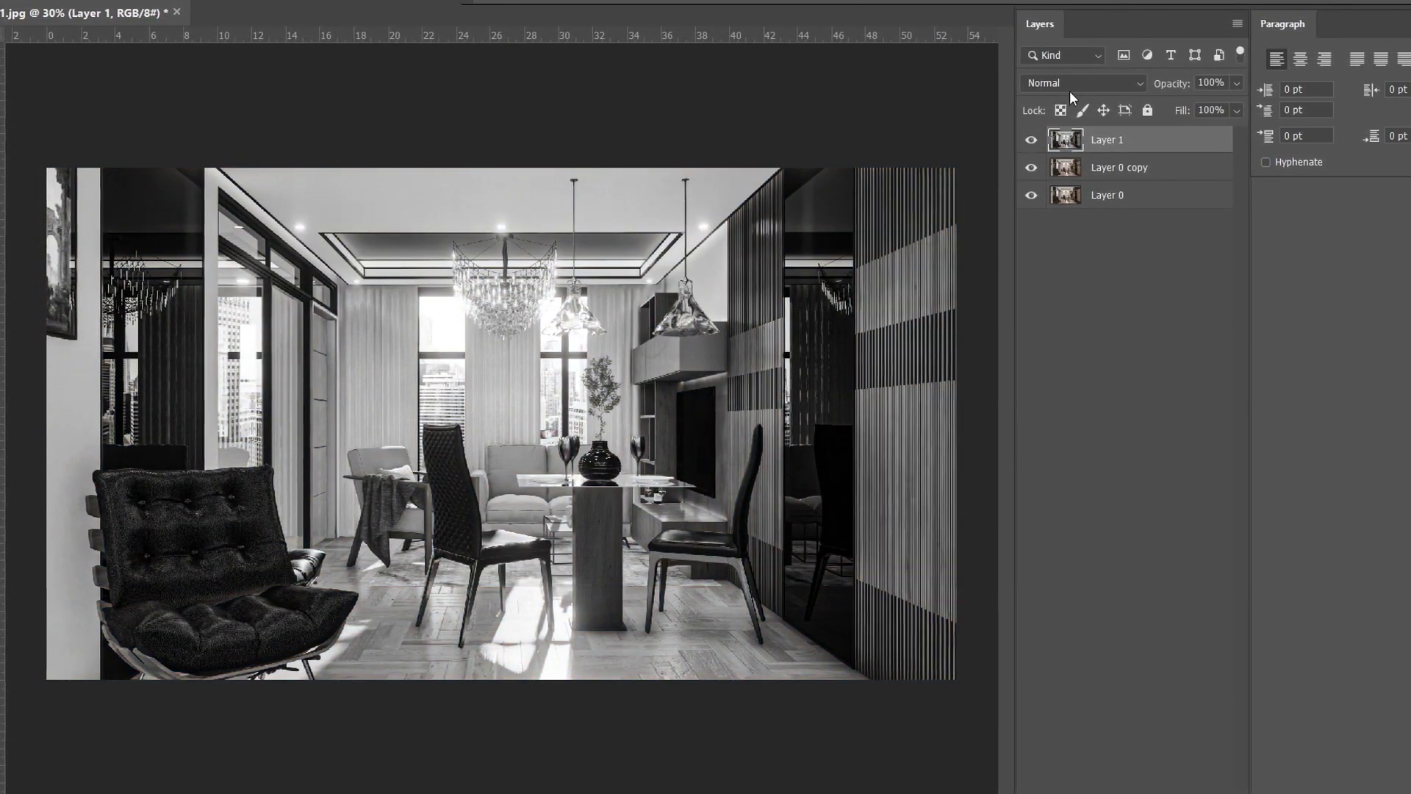
{"action": "left_click", "coordinate": [1067, 83]}
{"action": "left_click", "coordinate": [1047, 324]}
{"action": "left_click_drag", "start_coordinate": [1239, 83], "coordinate": [1168, 109]}
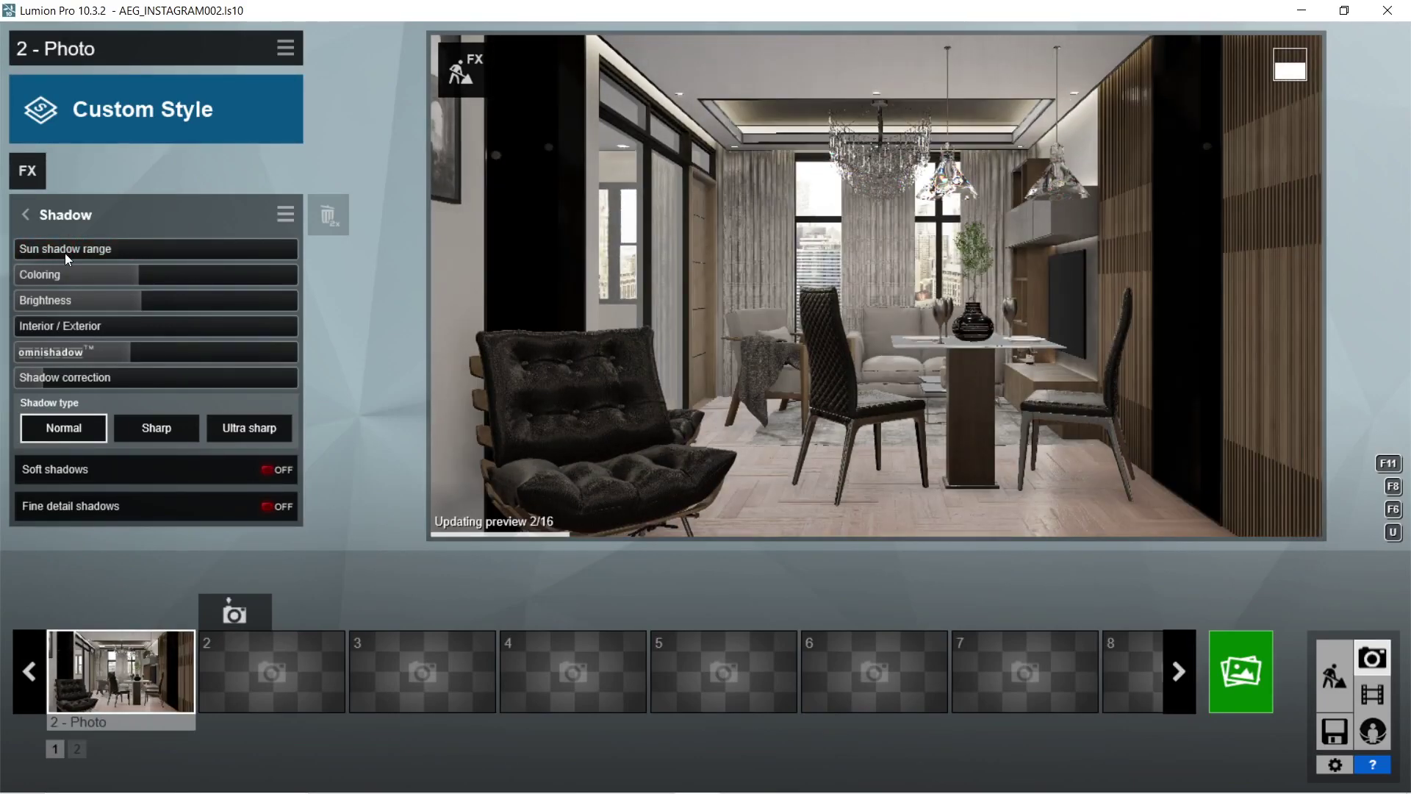
Drag the FX Shadow Brightness slider up to lighten the dining room's shadows.
{"action": "left_click_drag", "start_coordinate": [147, 296], "coordinate": [231, 312]}
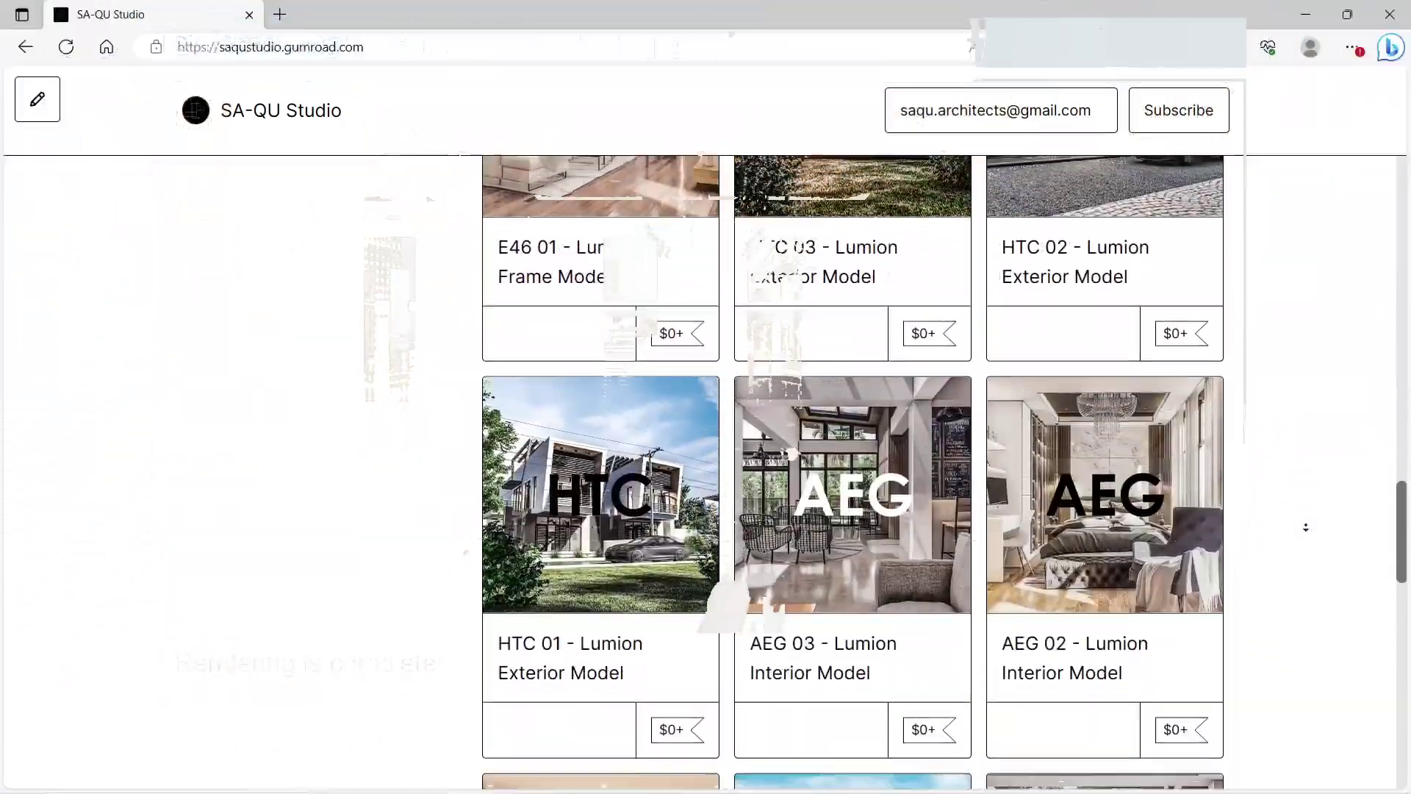
Enter a price for the AEG 01 Lumion Interior Model and complete the US$0 checkout.
{"action": "scroll", "coordinate": [1305, 527], "scroll_direction": "down", "scroll_amount": 7}
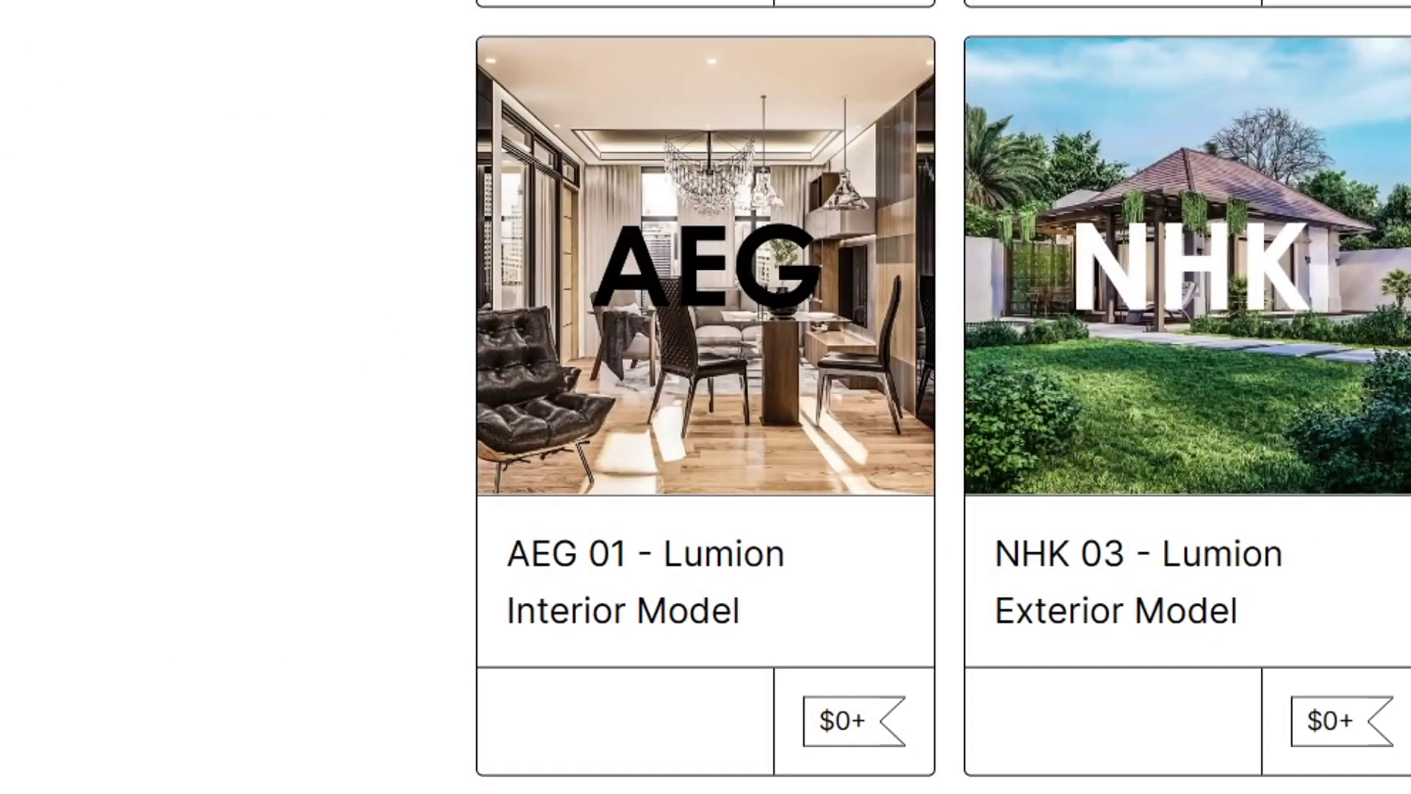
{"action": "scroll", "coordinate": [1336, 494], "scroll_direction": "up", "scroll_amount": 15}
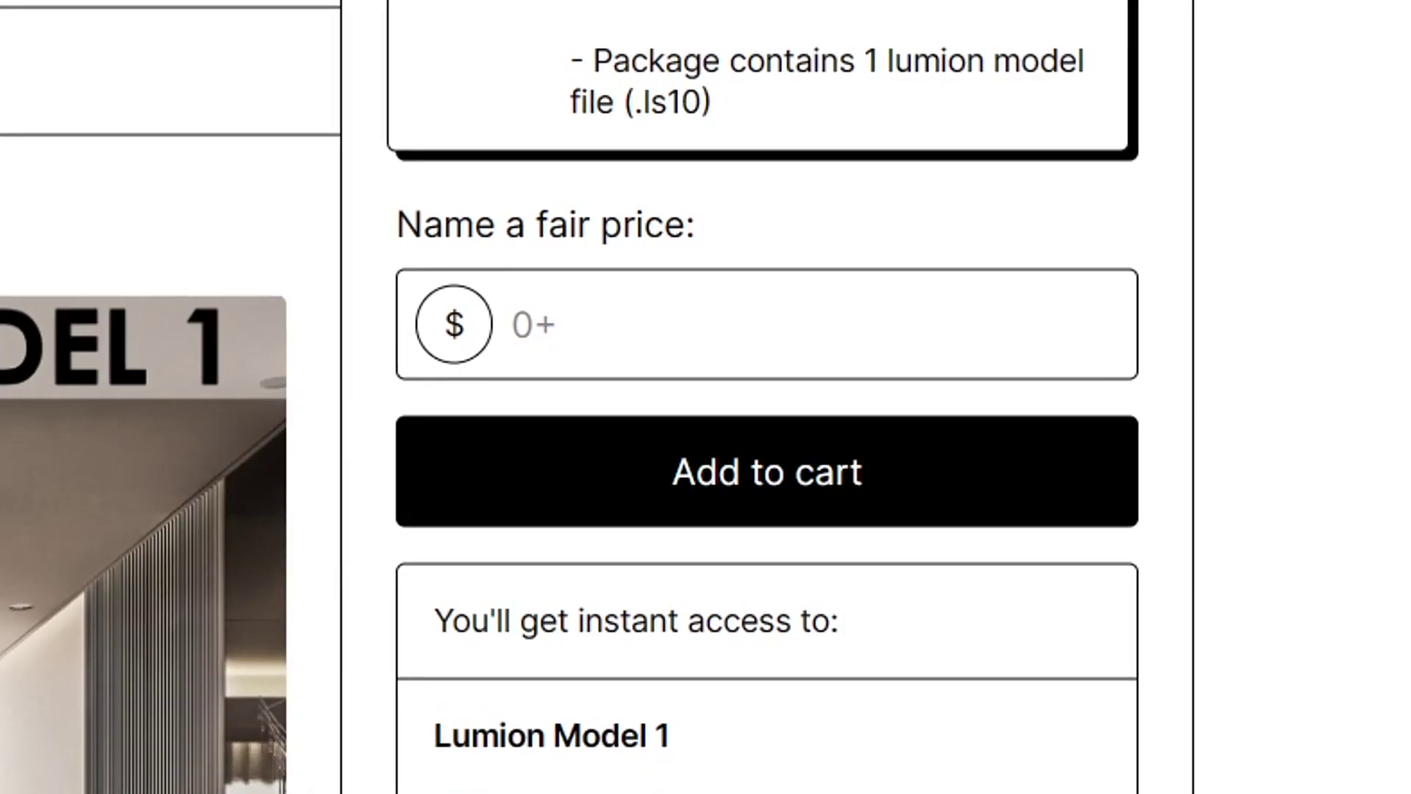
{"action": "left_click", "coordinate": [1045, 346]}
{"action": "type", "text": "34,739,102"}
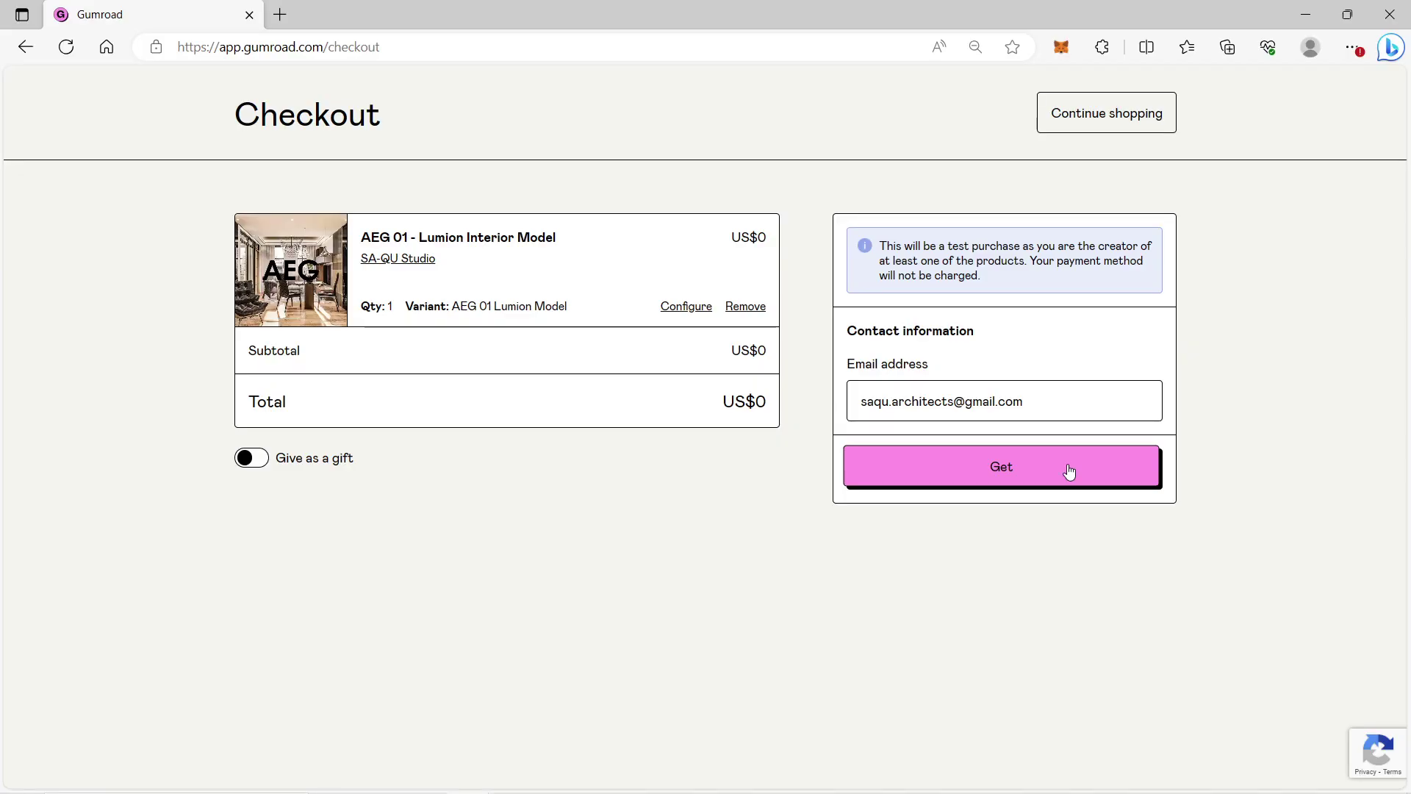
{"action": "left_click", "coordinate": [1069, 472]}
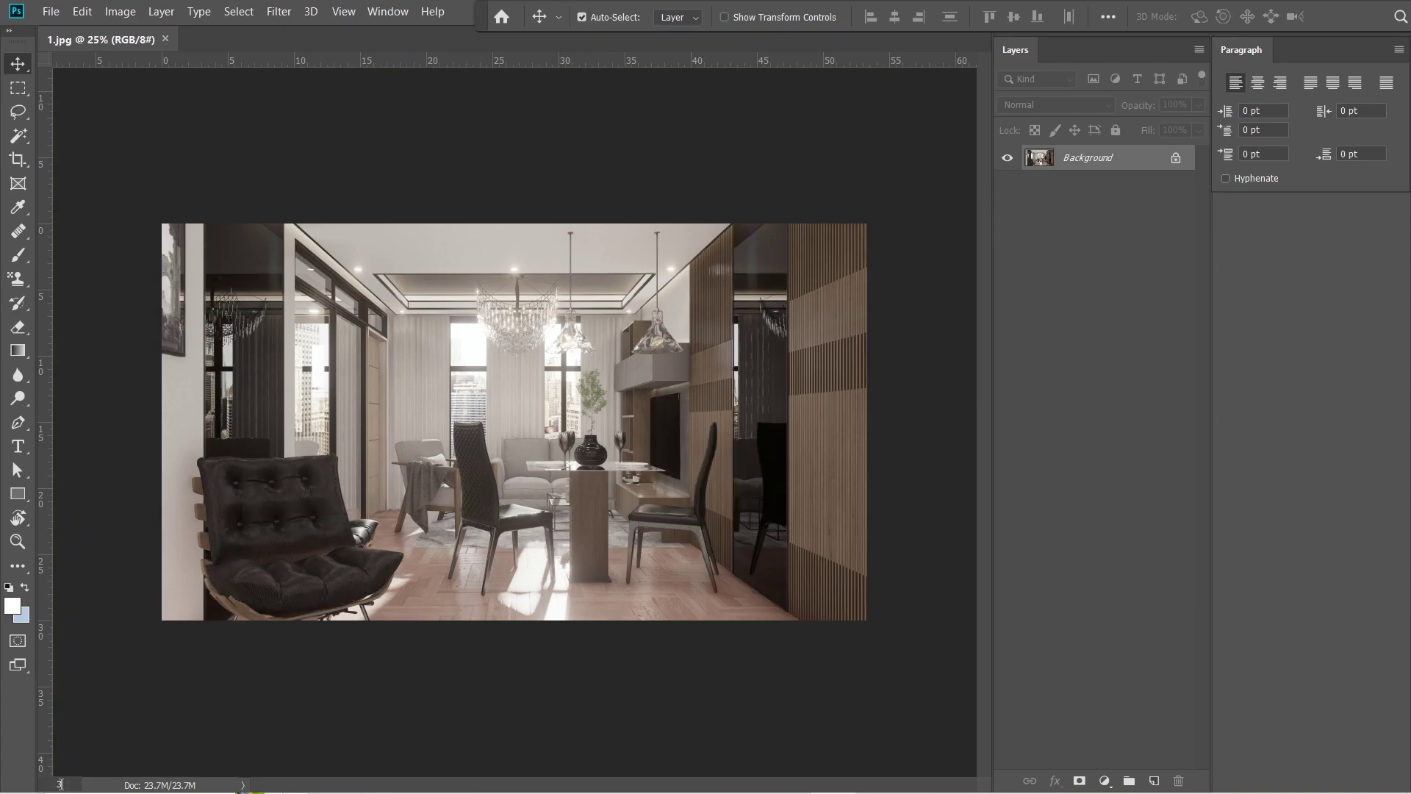
Zoom the view to 30% and convert the locked Background into Layer 0.
{"action": "type", "text": "0"}
{"action": "key", "text": "Return"}
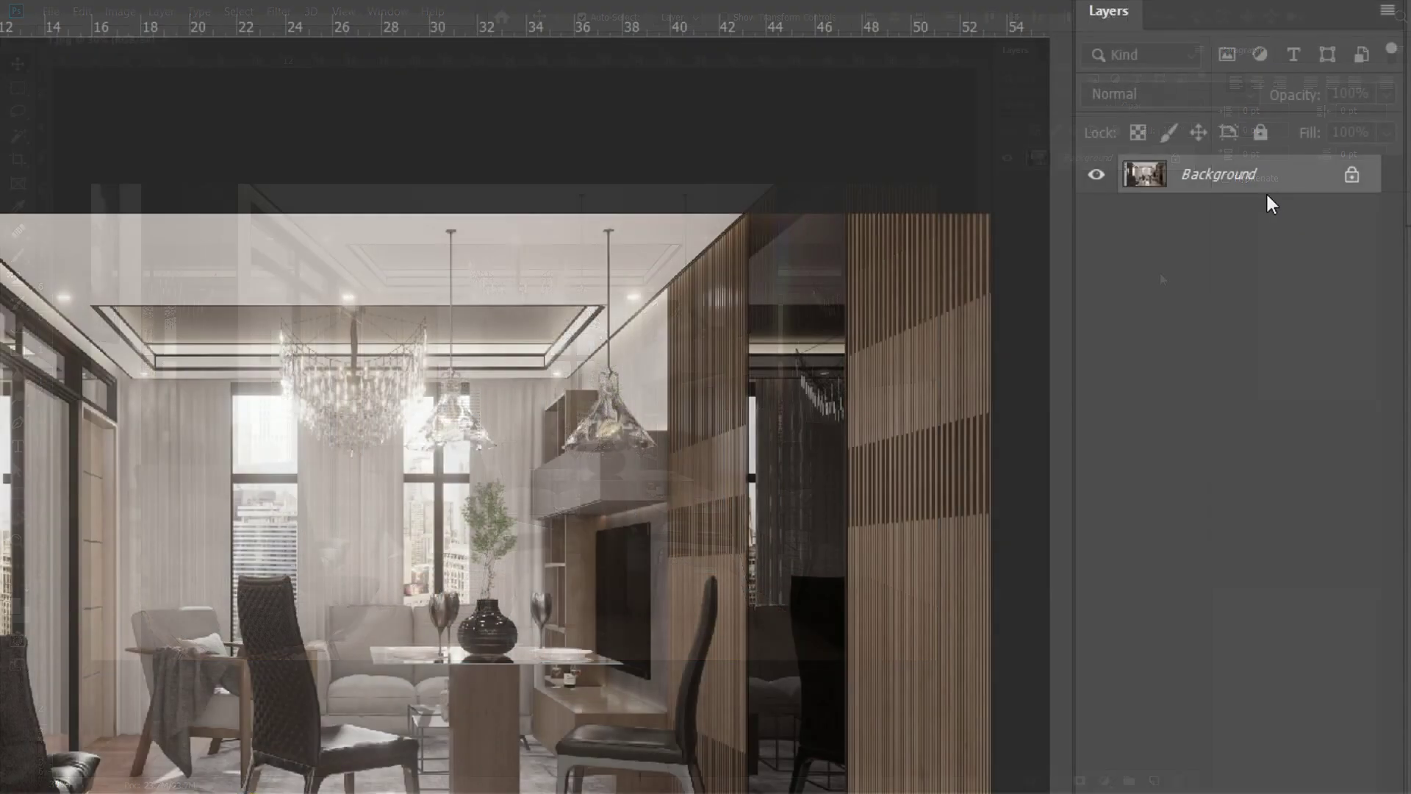
{"action": "double_click", "coordinate": [1258, 175]}
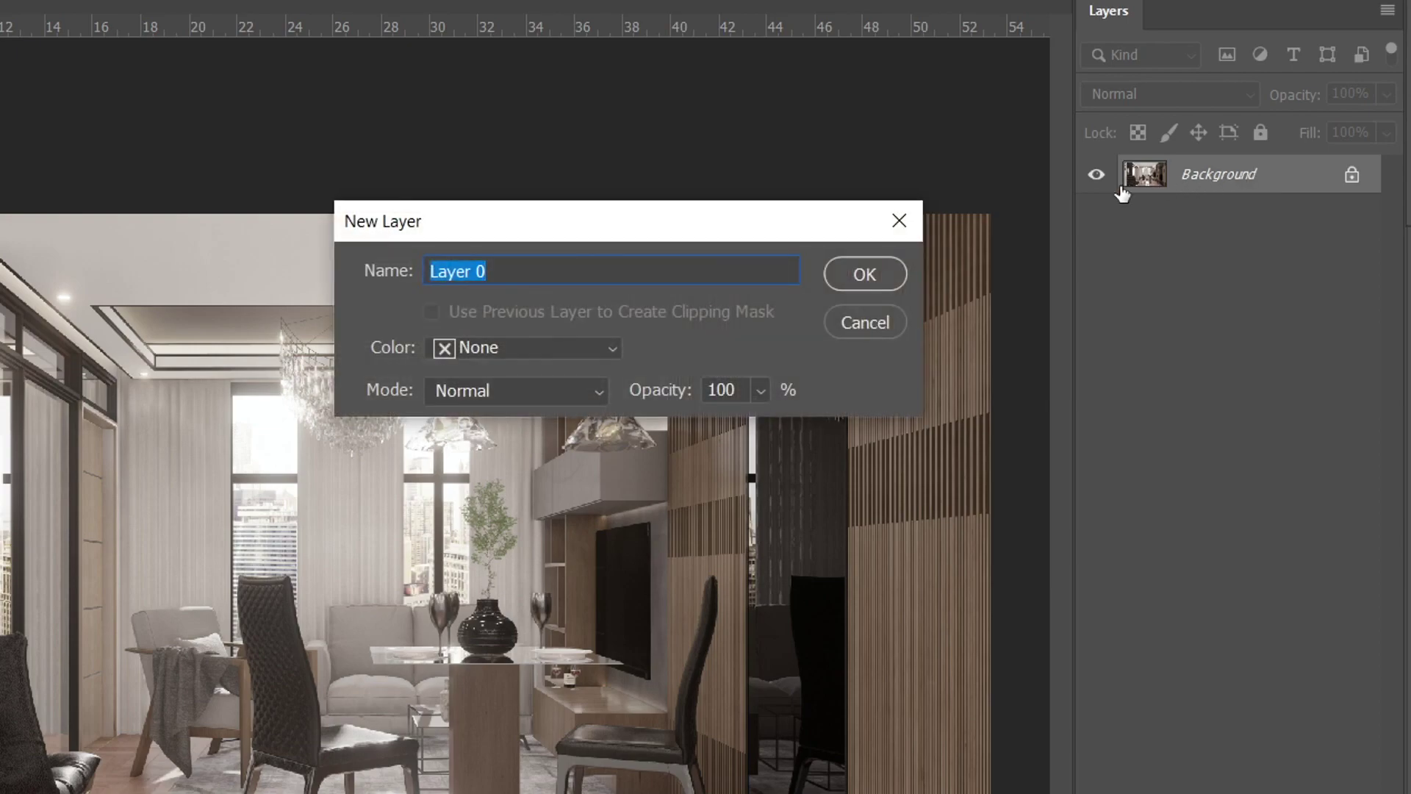
{"action": "left_click", "coordinate": [858, 275]}
In the Camera Raw filter, set Saturation +3, Dehaze +25, Clarity +50 and Texture +35.
{"action": "key", "text": "ctrl+shift+a"}
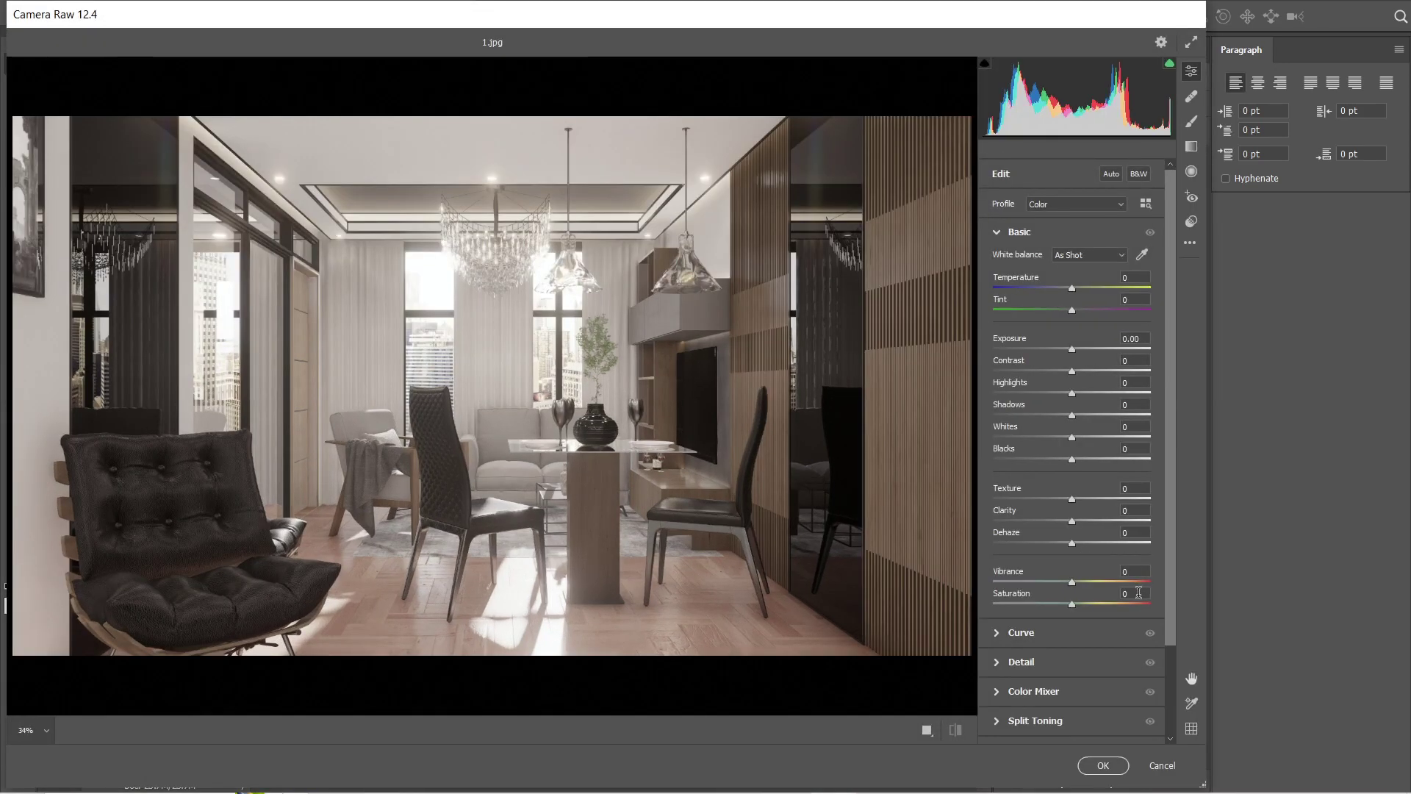
{"action": "left_click", "coordinate": [1139, 593]}
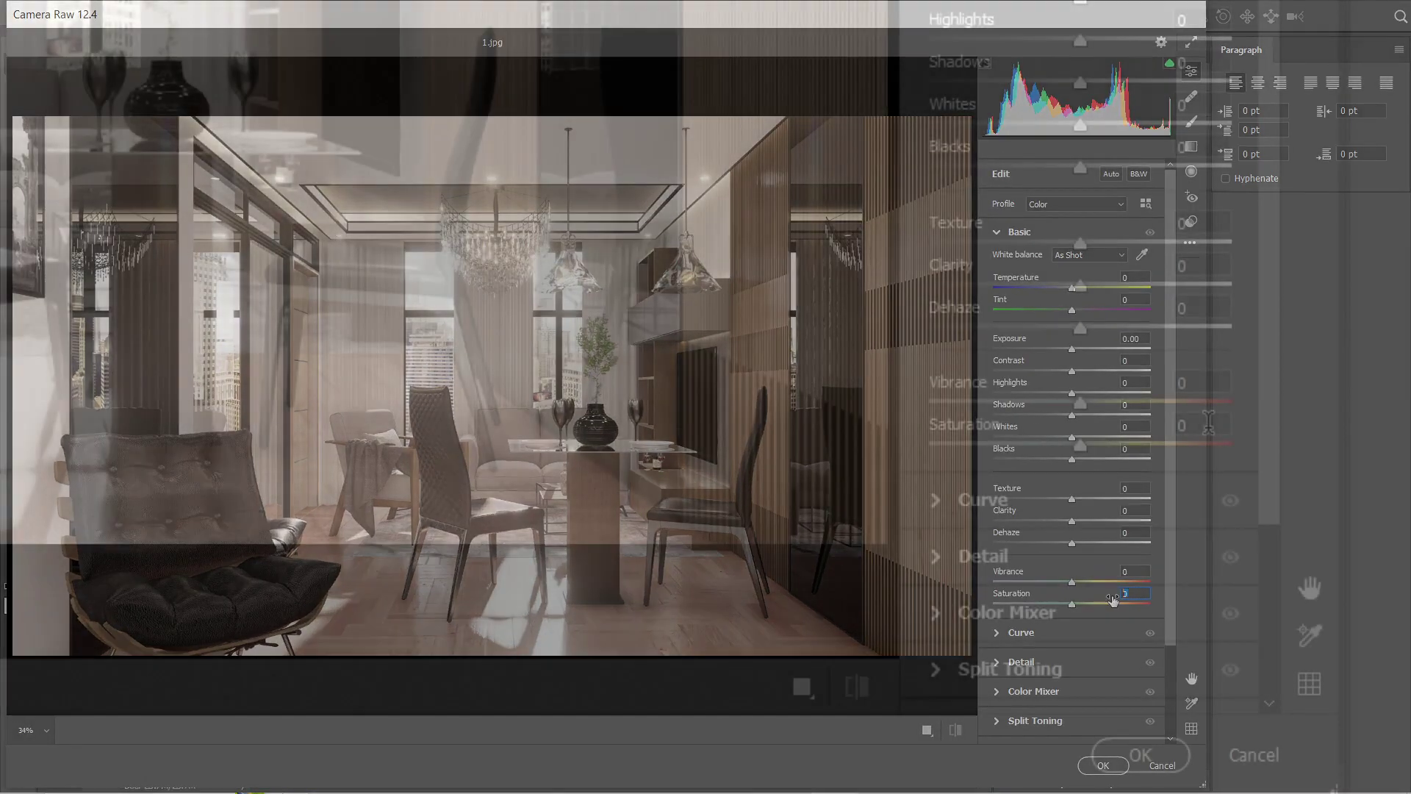
{"action": "type", "text": "3"}
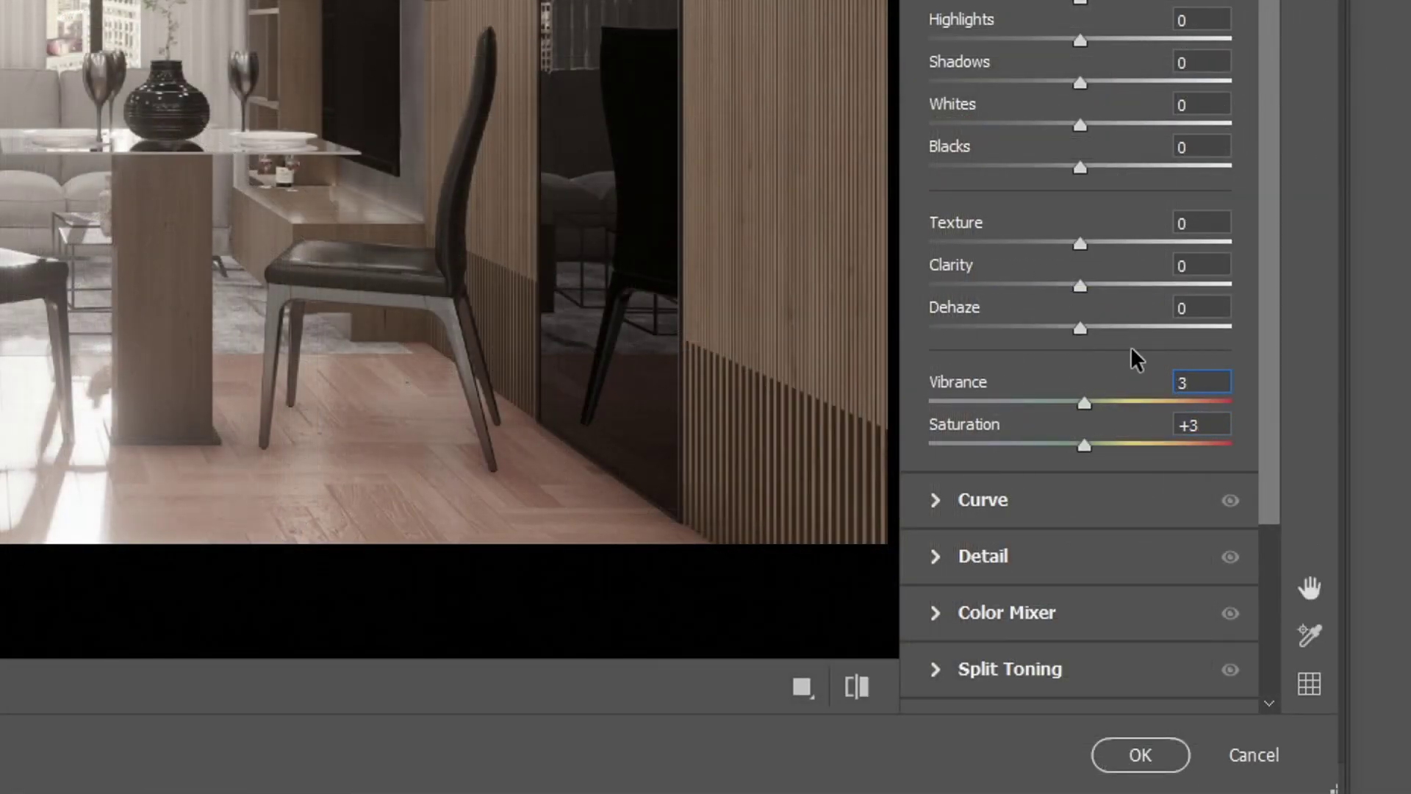
{"action": "left_click", "coordinate": [1118, 328]}
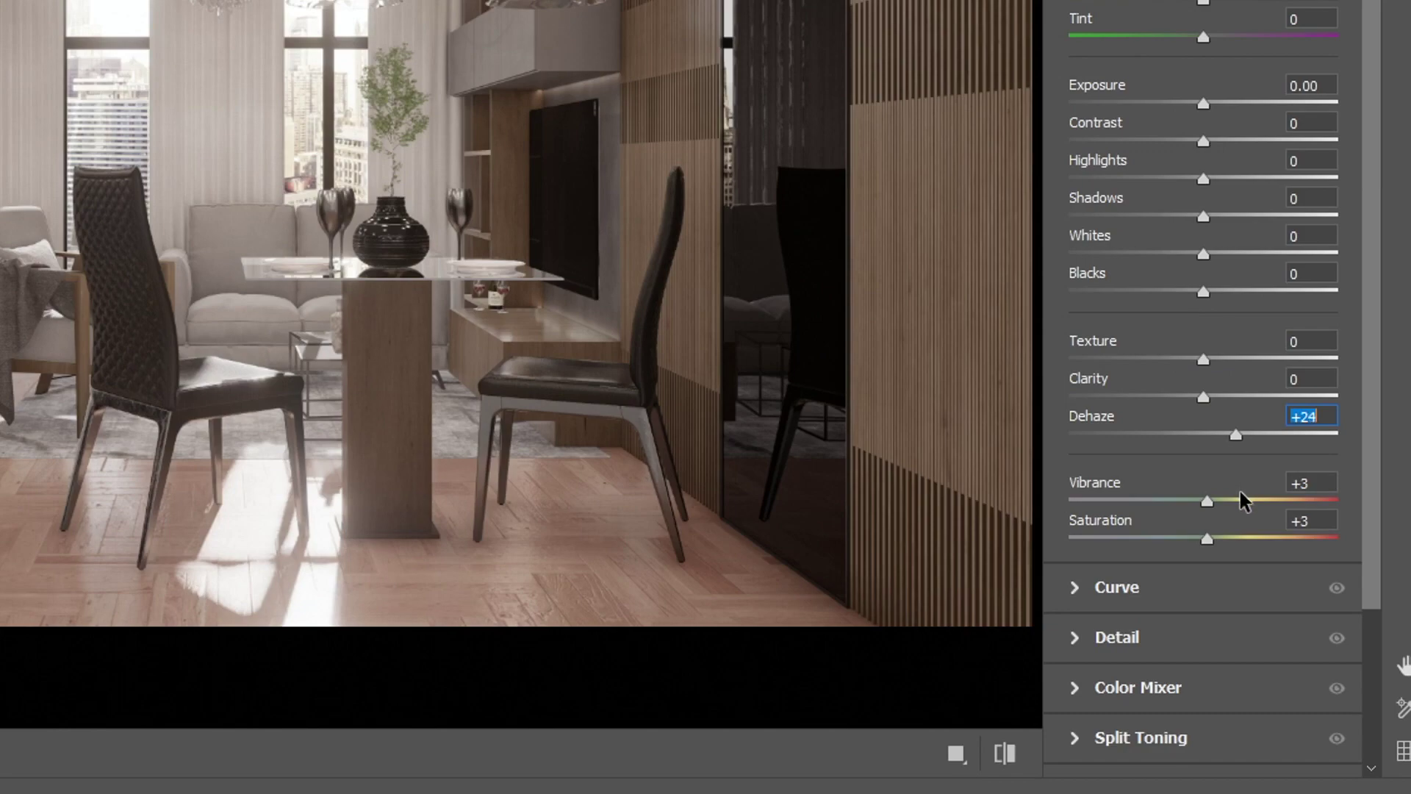
{"action": "left_click", "coordinate": [1246, 397]}
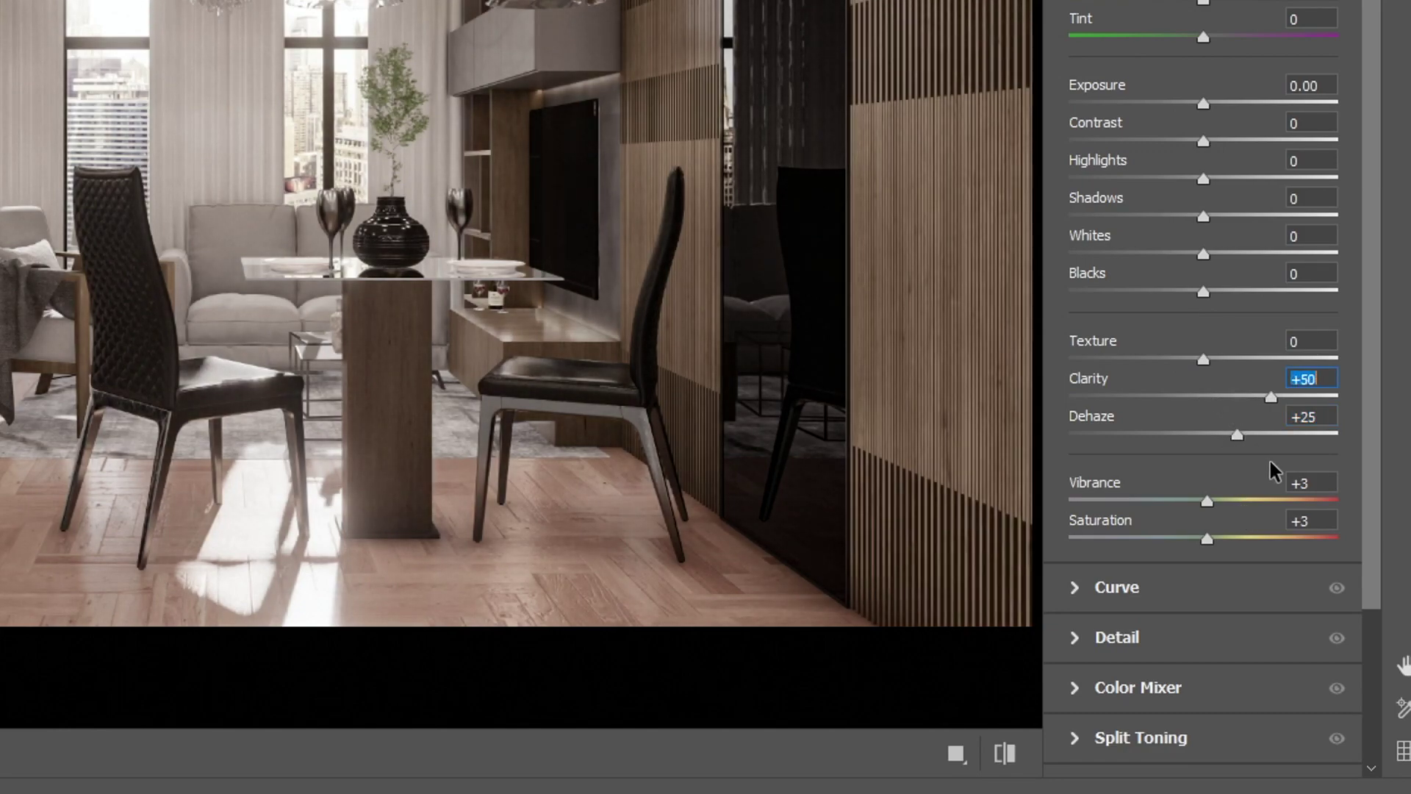
{"action": "key", "text": "shift+Tab"}
{"action": "type", "text": "30"}
{"action": "key", "text": "Return"}
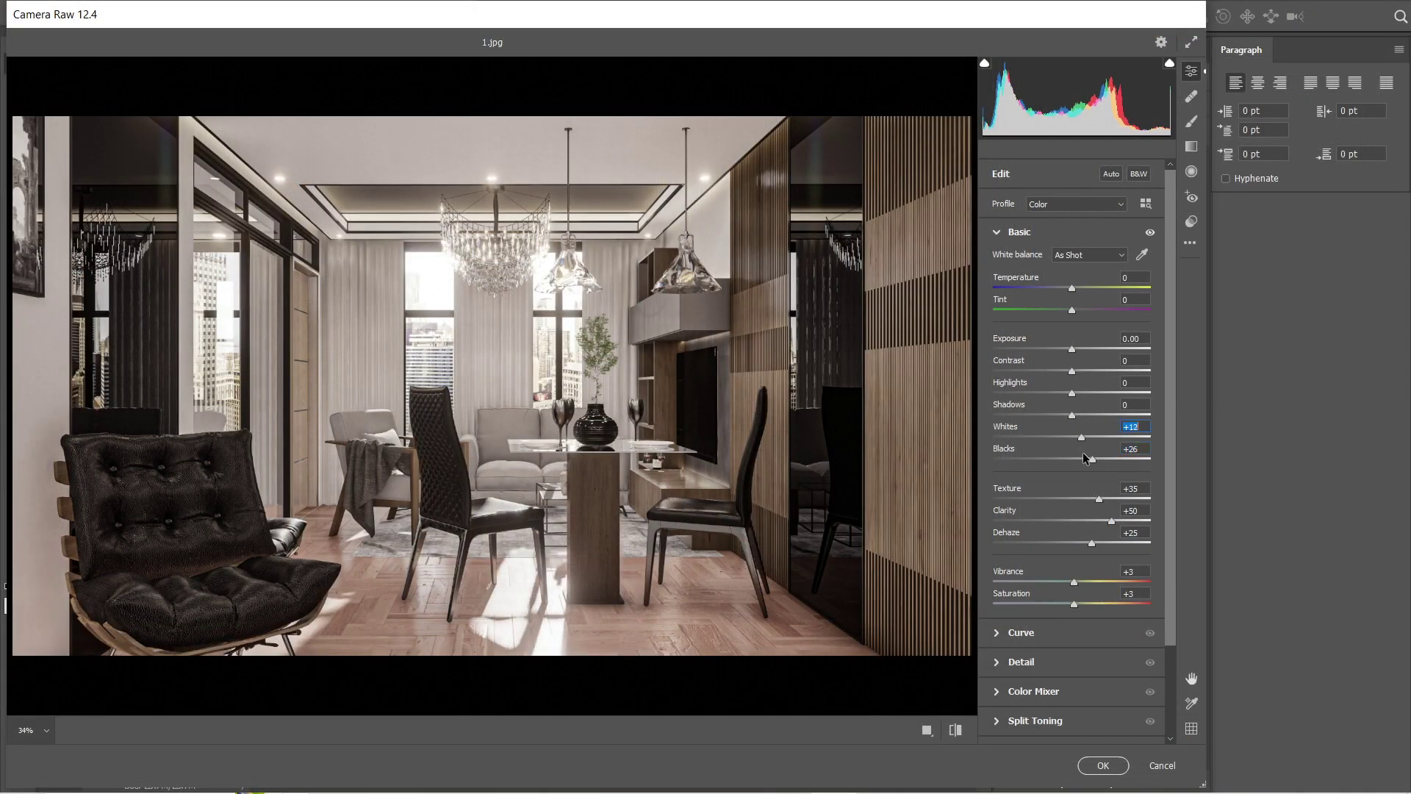
Raise Shadows to +21, Highlights to +5 and Contrast to +9, then apply Camera Raw.
{"action": "left_click_drag", "start_coordinate": [1075, 415], "coordinate": [1087, 415]}
{"action": "left_click_drag", "start_coordinate": [1071, 393], "coordinate": [1075, 393]}
{"action": "left_click_drag", "start_coordinate": [1071, 372], "coordinate": [1078, 371]}
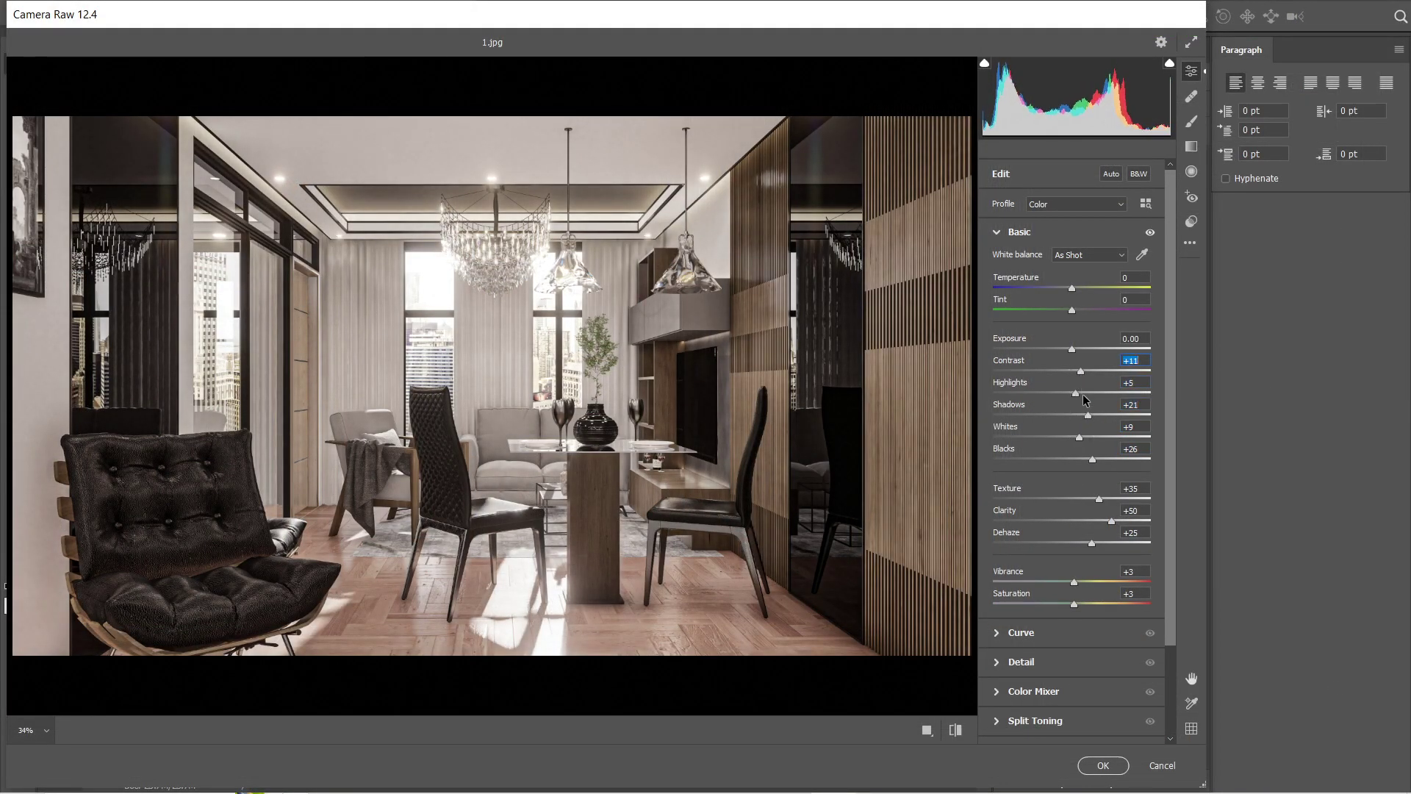
{"action": "left_click", "coordinate": [1075, 371]}
{"action": "left_click_drag", "start_coordinate": [1075, 377], "coordinate": [1080, 377]}
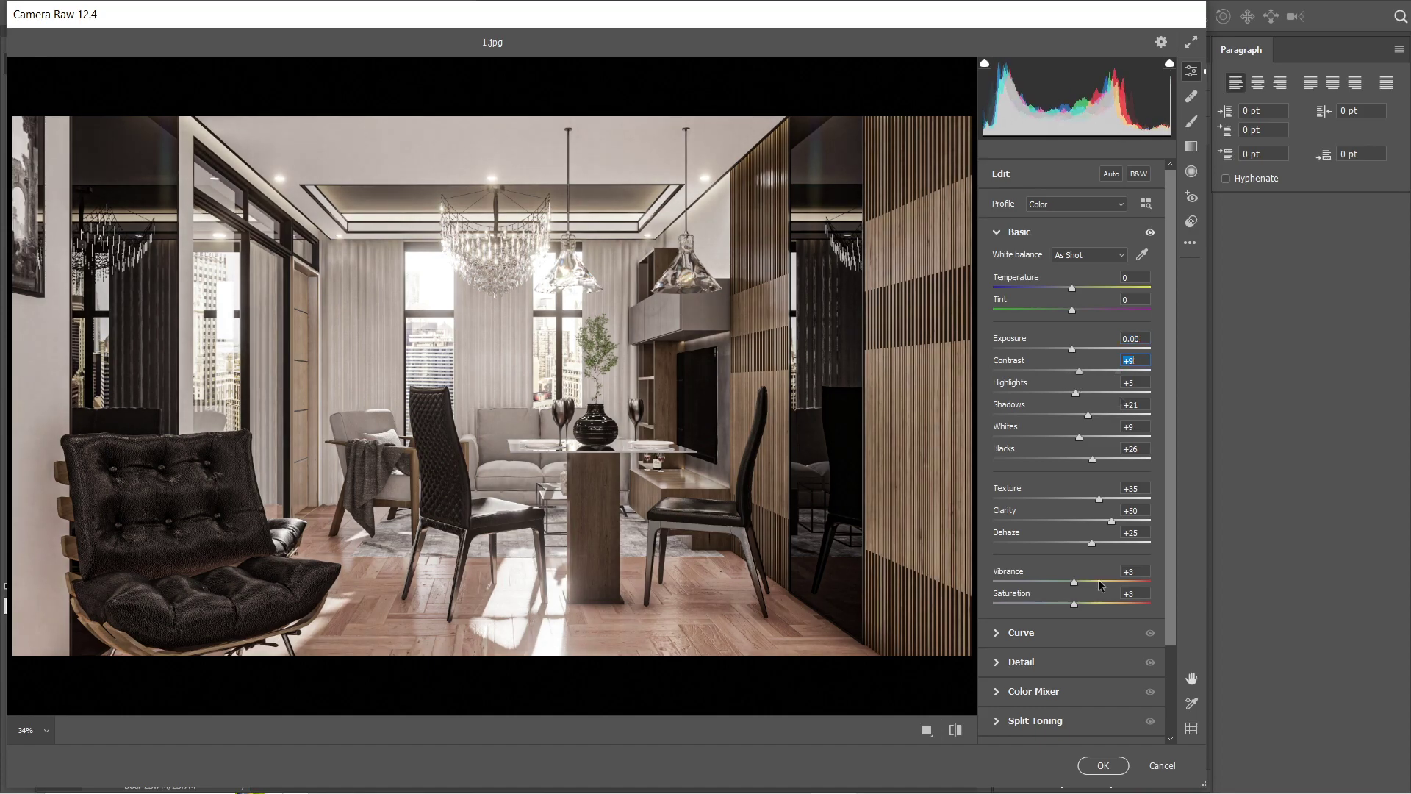
{"action": "left_click", "coordinate": [1117, 772]}
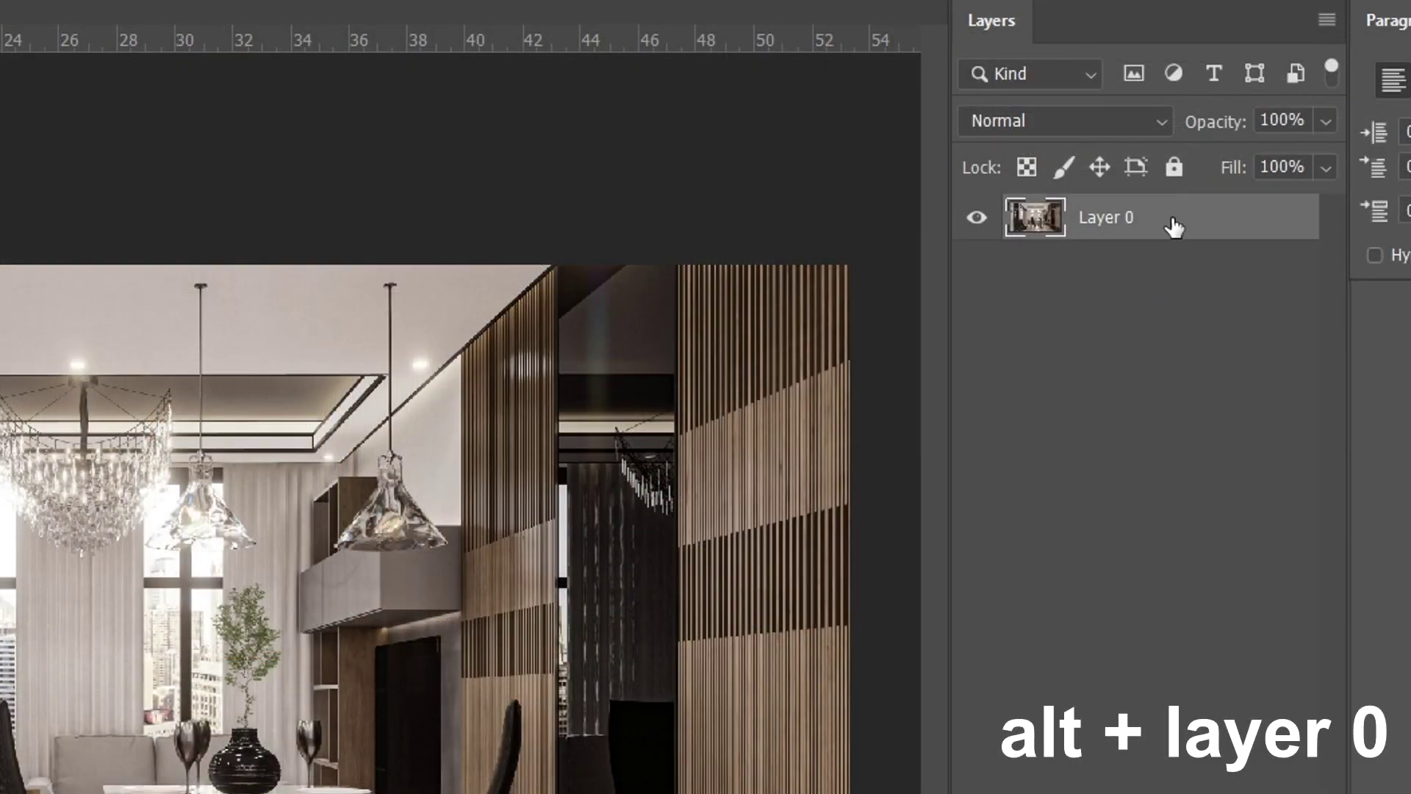
Place a Layer 0 copy above Layer 0, blended as Soft Light at 38% opacity.
{"action": "left_click_drag", "start_coordinate": [1114, 162], "coordinate": [1125, 181]}
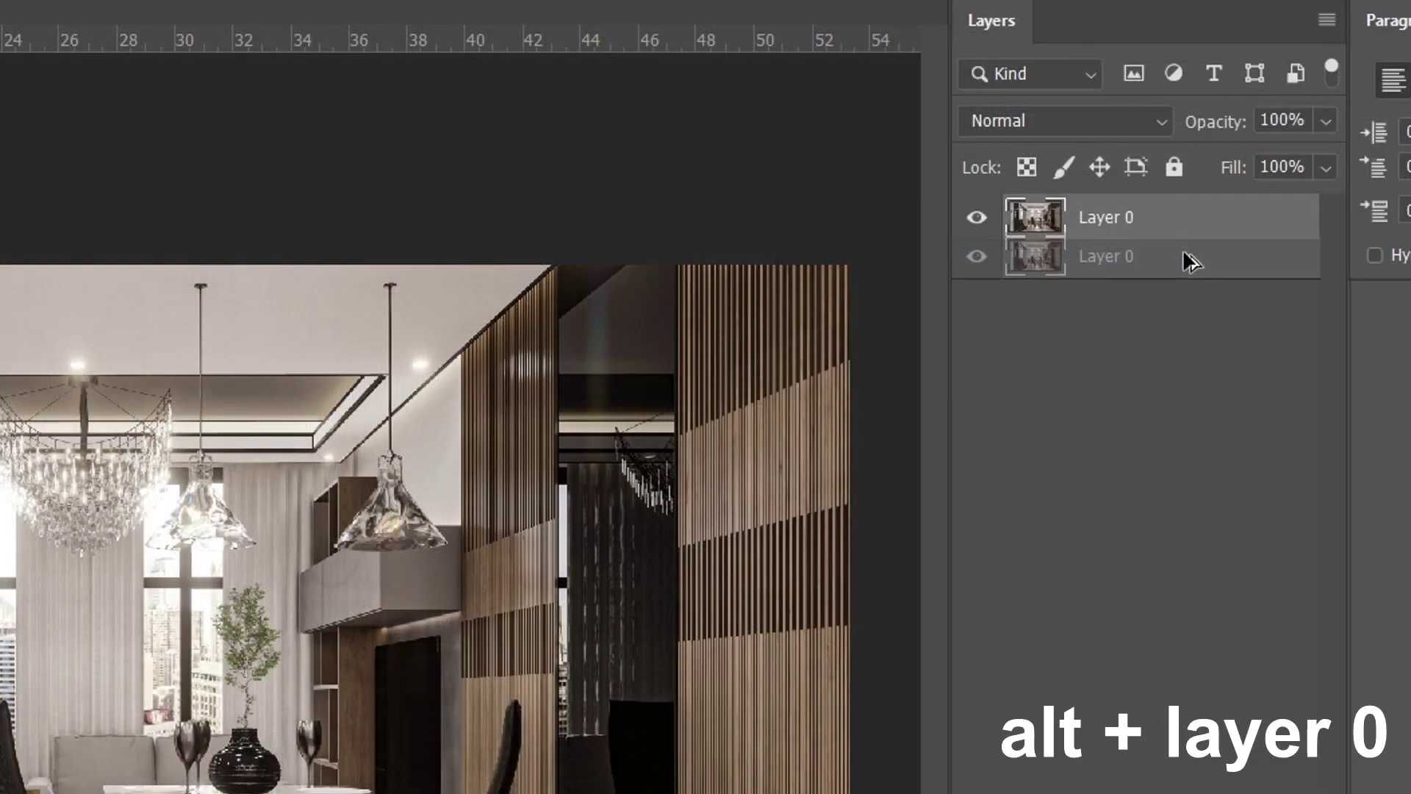
{"action": "left_click_drag", "start_coordinate": [1190, 261], "coordinate": [1187, 266]}
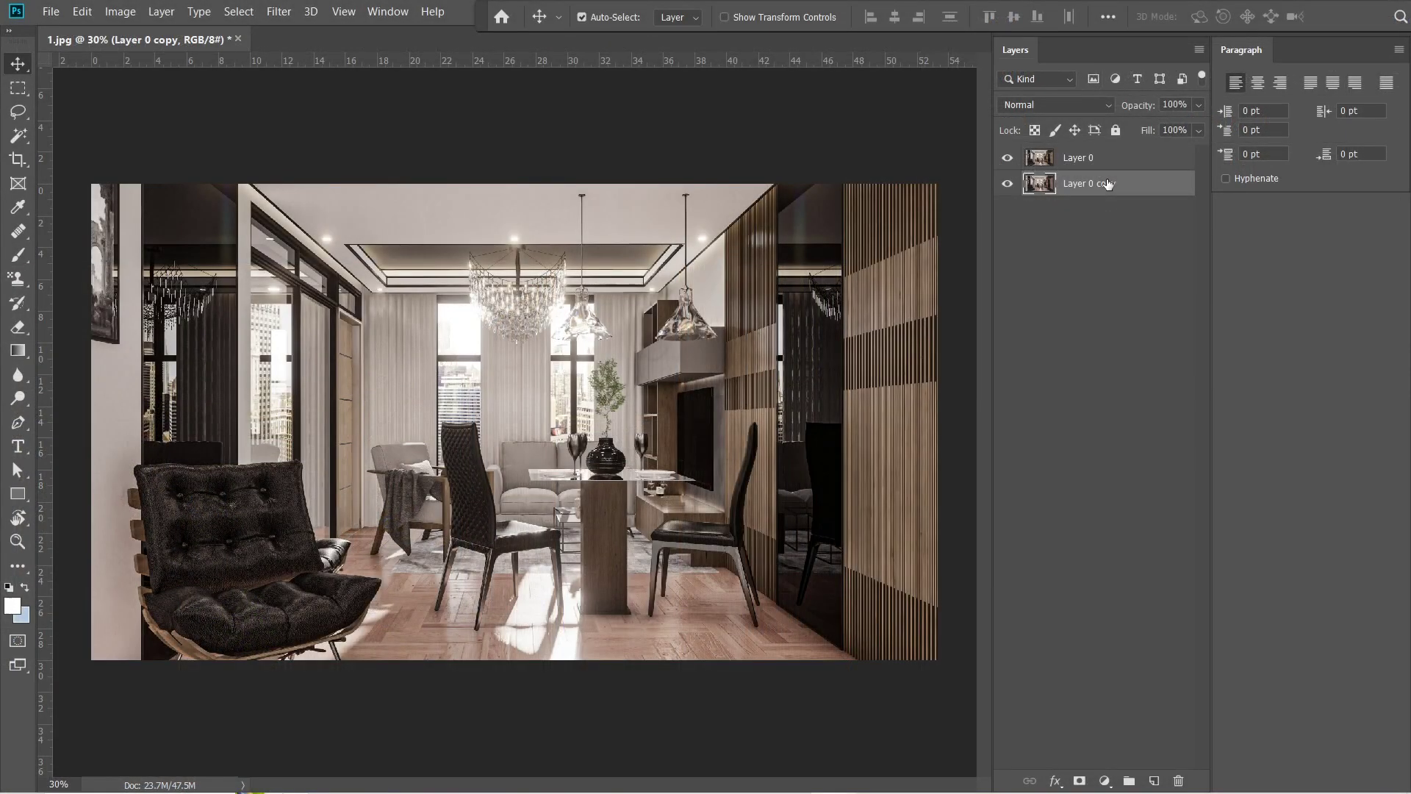
{"action": "left_click_drag", "start_coordinate": [1170, 264], "coordinate": [1180, 218]}
{"action": "left_click", "coordinate": [1085, 107]}
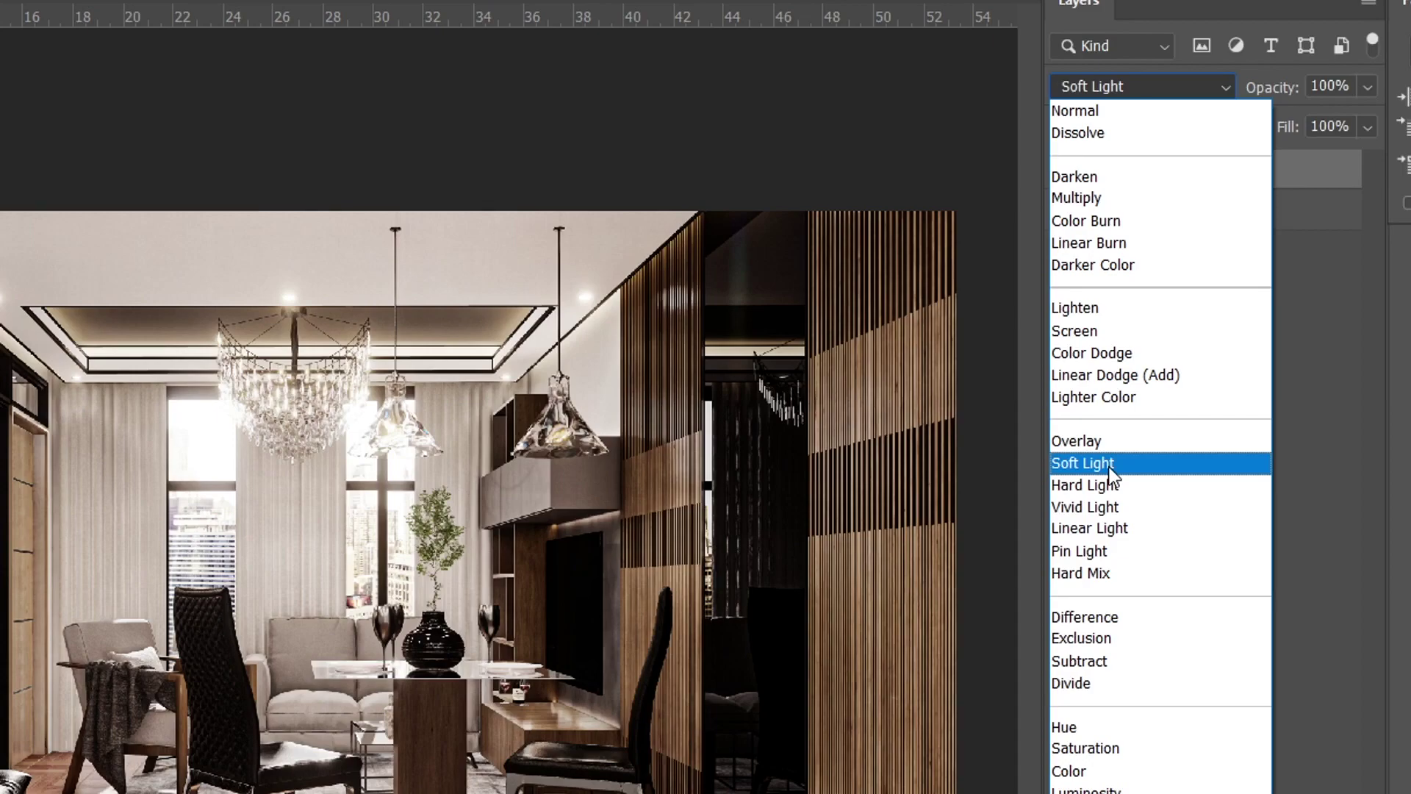
{"action": "left_click", "coordinate": [1109, 465]}
{"action": "left_click", "coordinate": [1367, 87]}
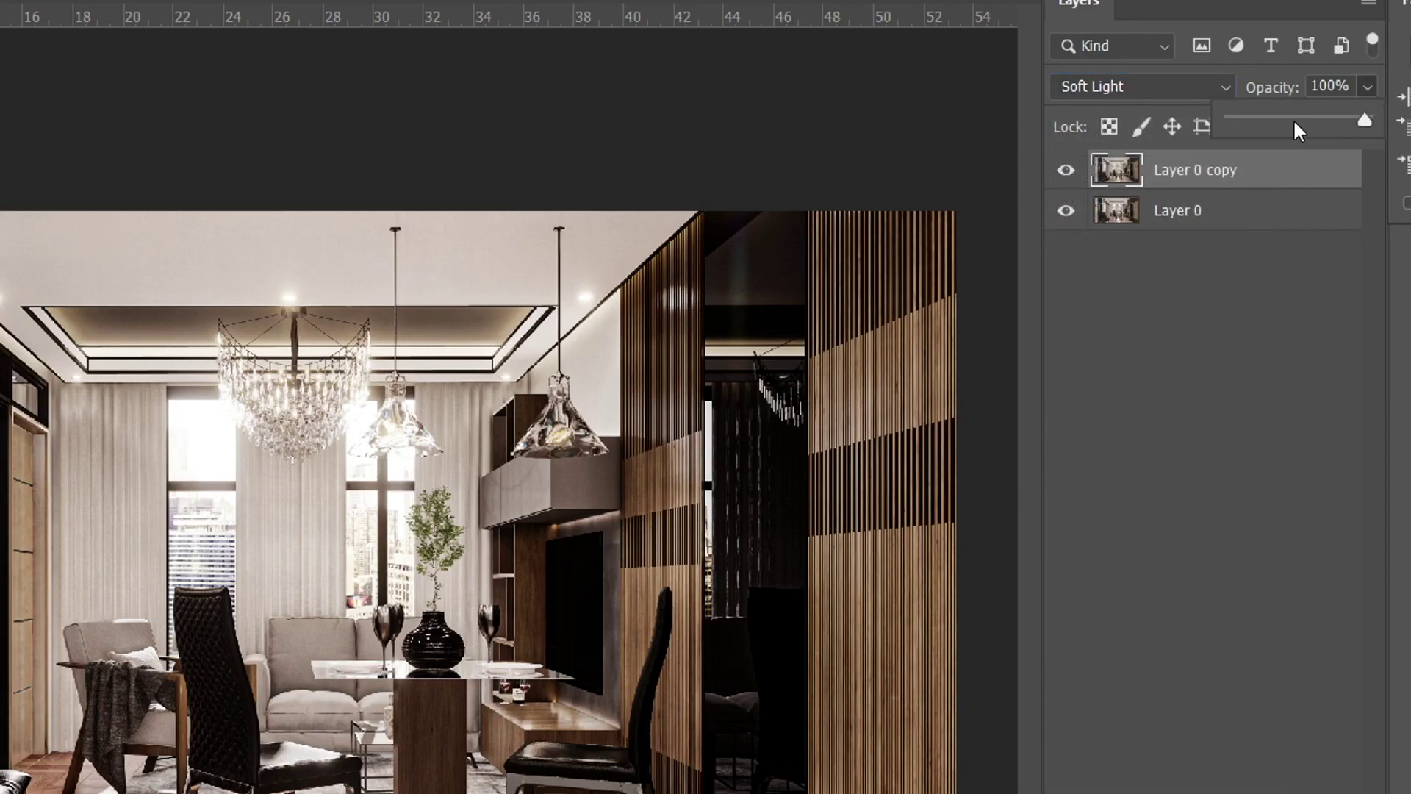
{"action": "left_click_drag", "start_coordinate": [1291, 119], "coordinate": [1285, 122]}
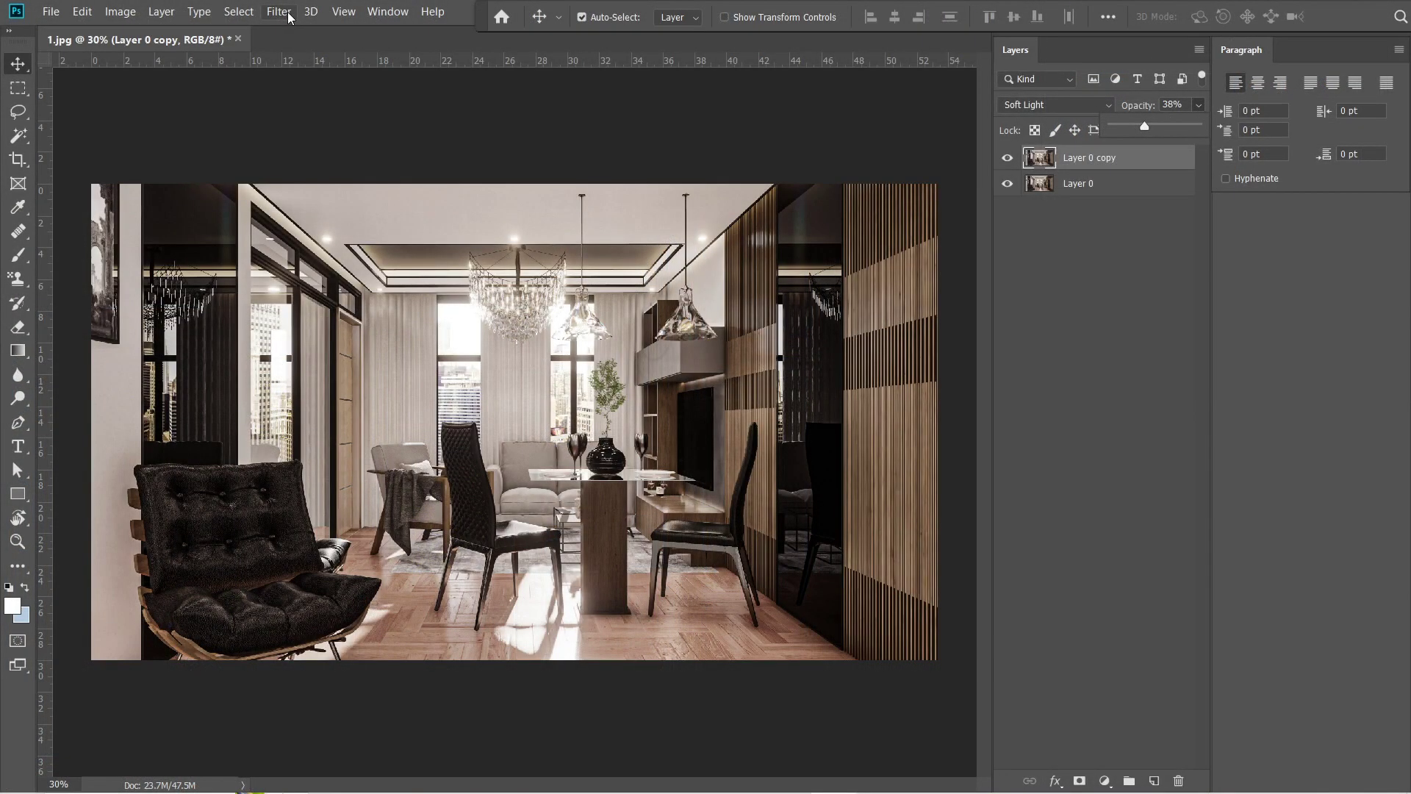
Apply a Gaussian Blur with a 5.0 px radius to Layer 0 copy.
{"action": "left_click", "coordinate": [278, 11]}
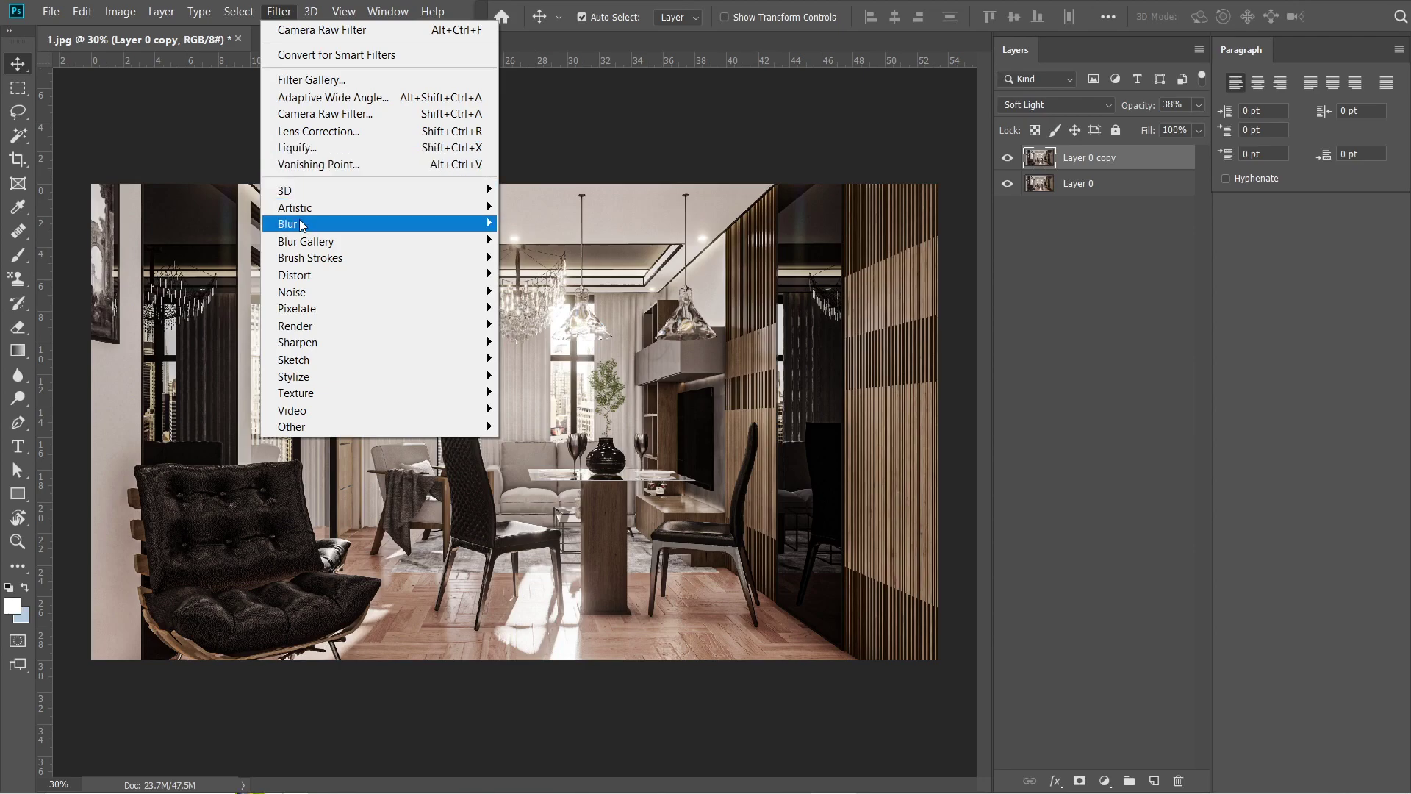
{"action": "mouse_move", "coordinate": [301, 224]}
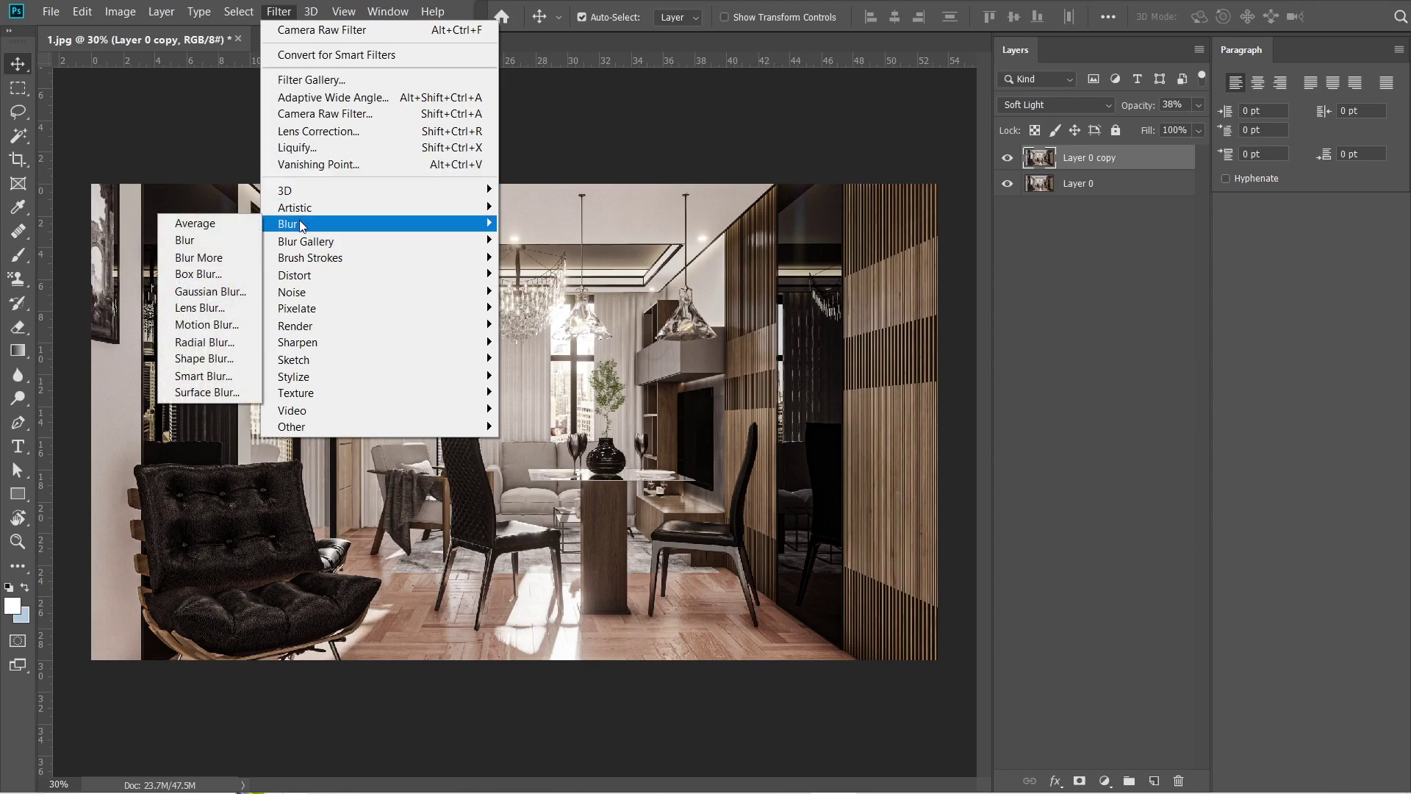
{"action": "left_click", "coordinate": [214, 291]}
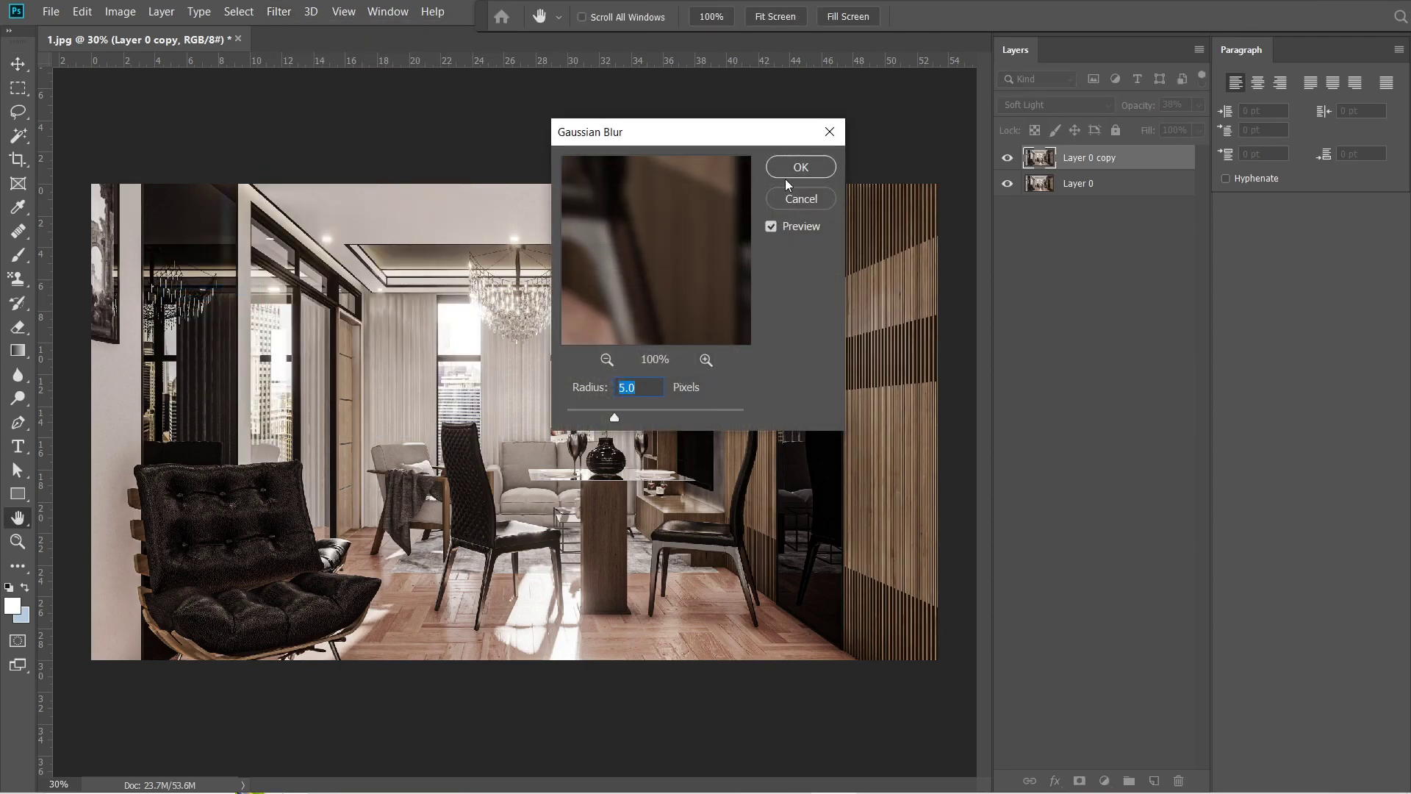
{"action": "left_click", "coordinate": [802, 167]}
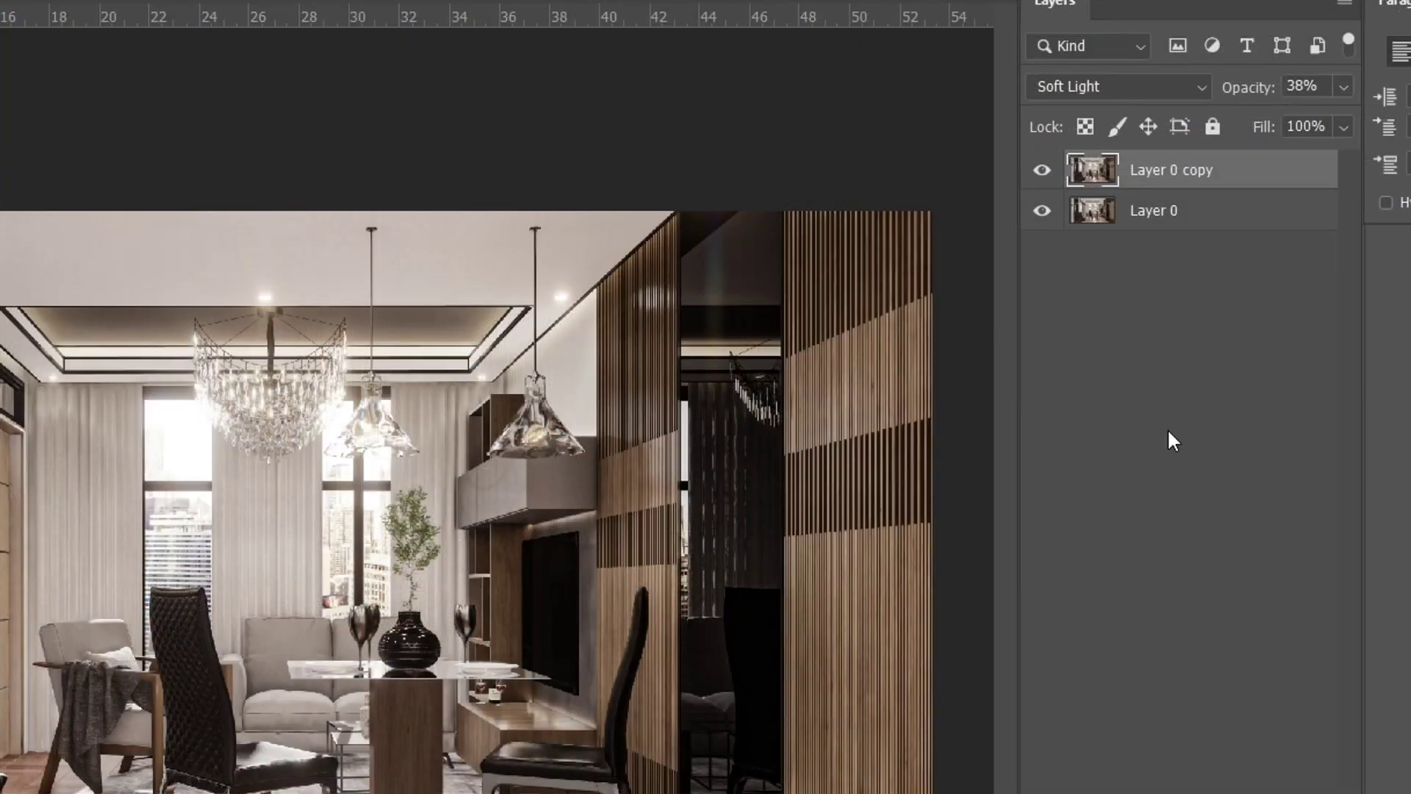
Stamp the visible layers into a greyscale layer blended as Overlay at 25% opacity.
{"action": "key", "text": "ctrl+shift+alt+e"}
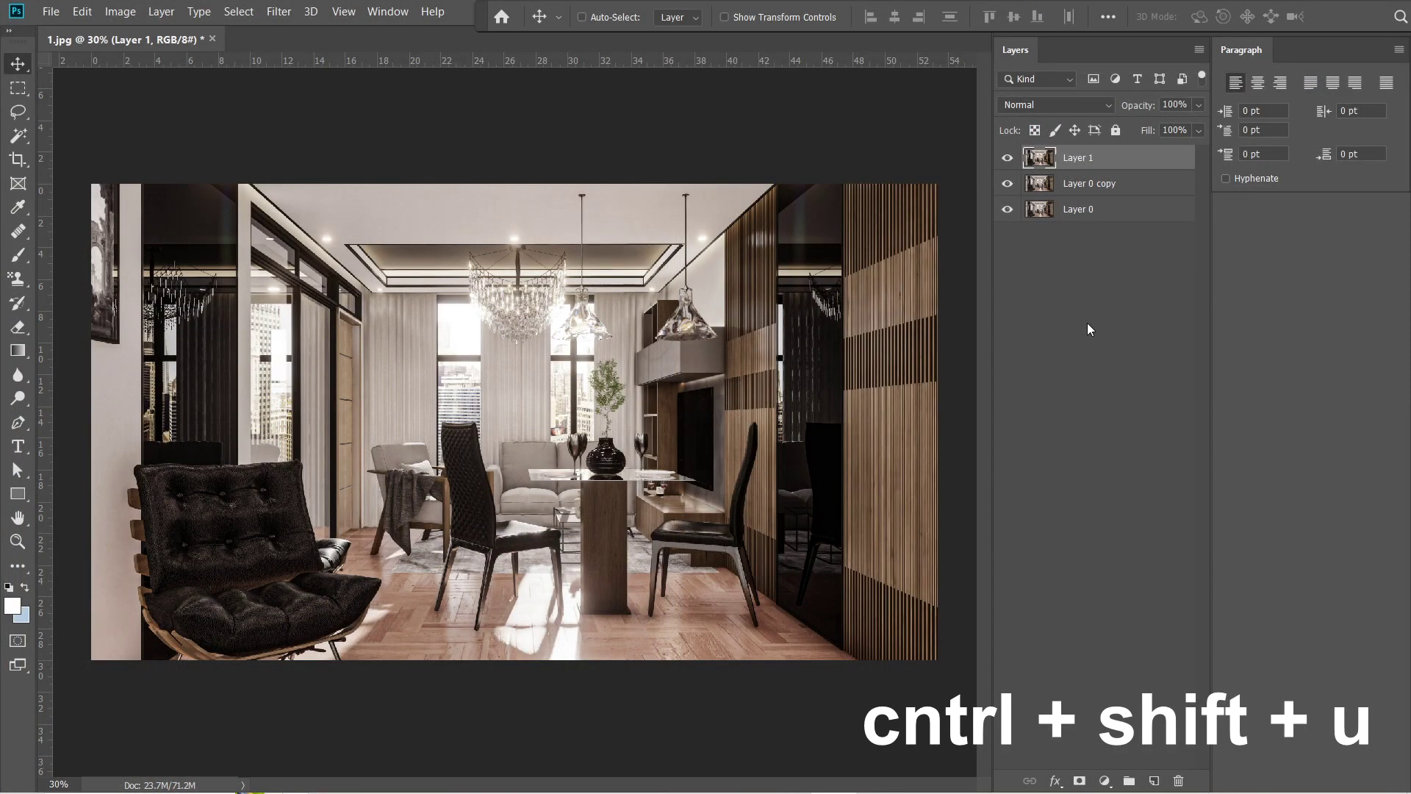
{"action": "key", "text": "ctrl+shift+u"}
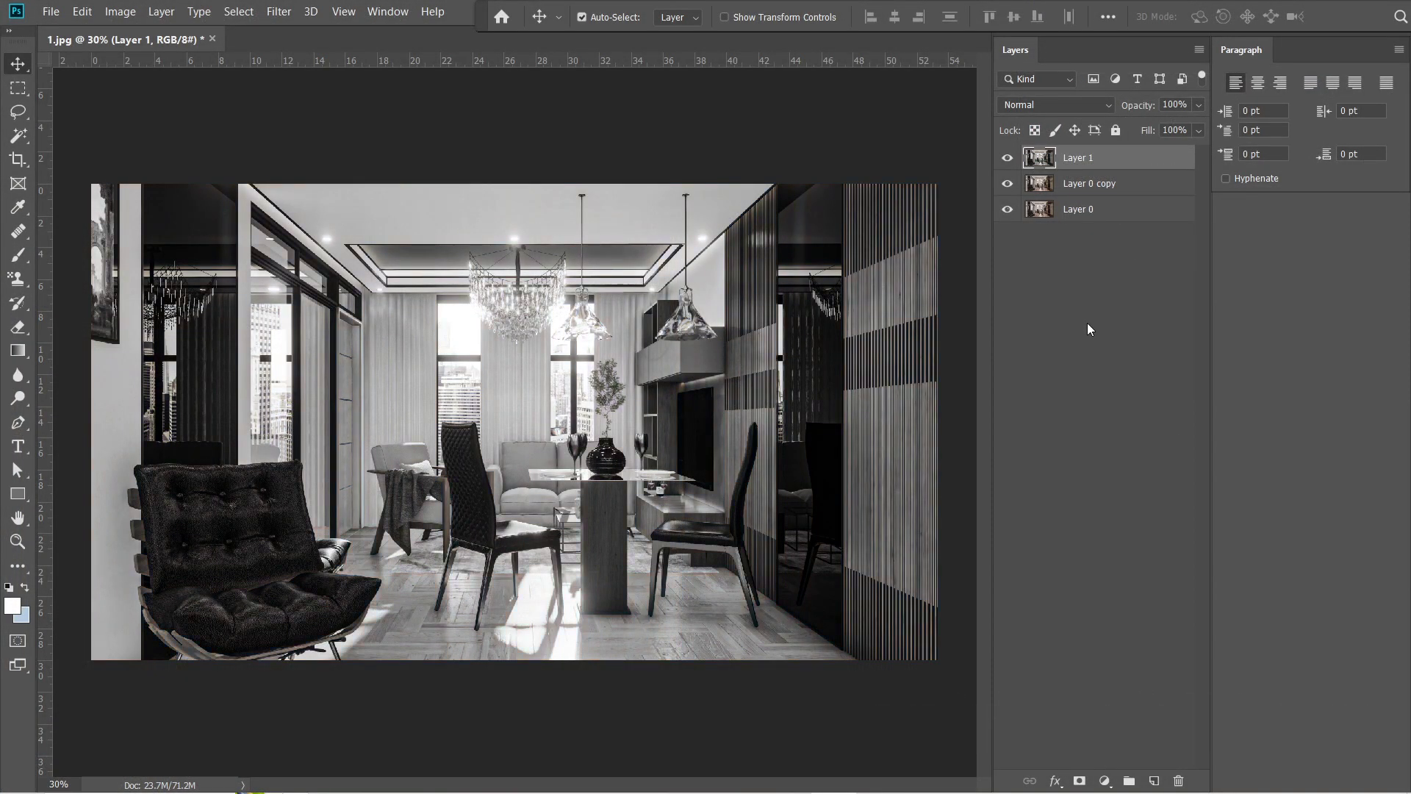
{"action": "left_click", "coordinate": [1056, 104]}
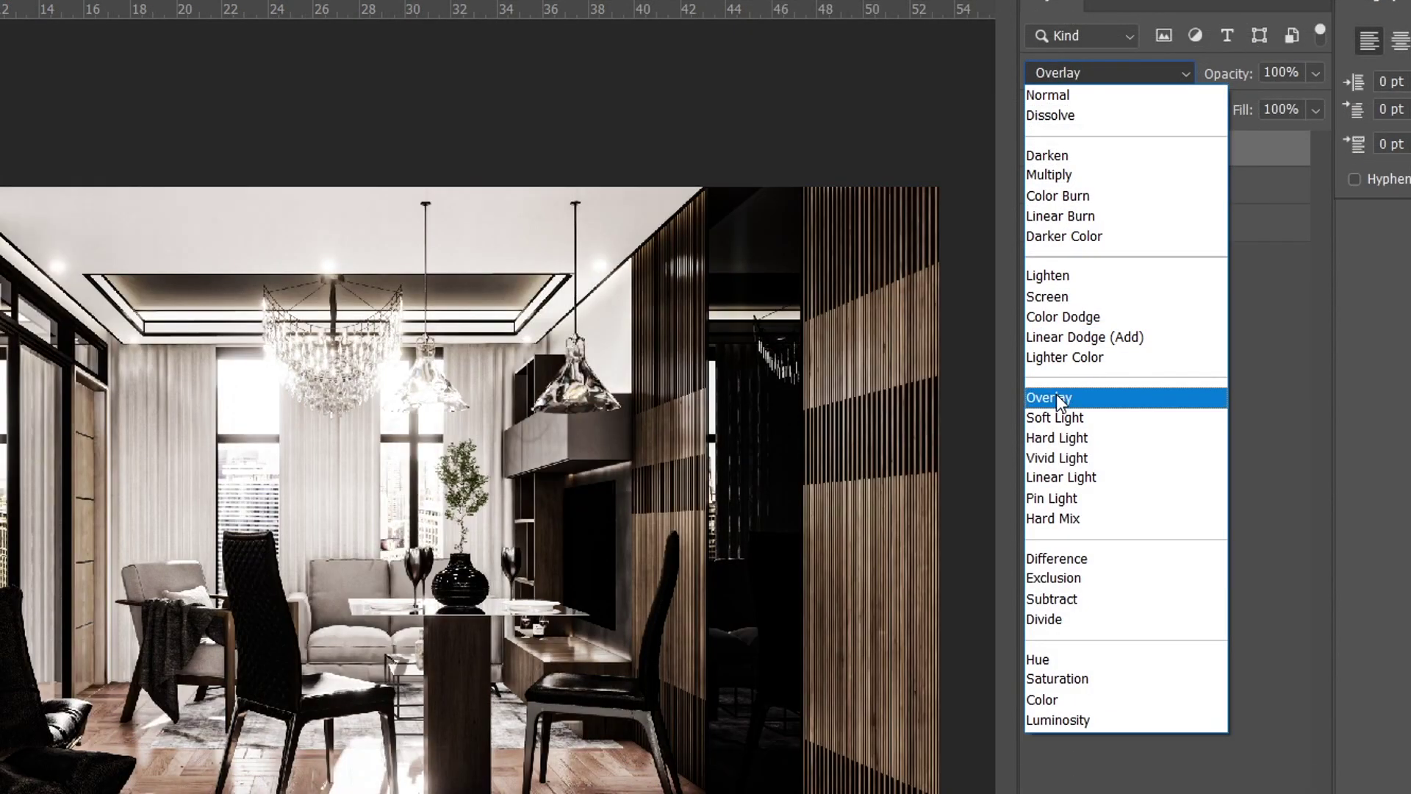
{"action": "left_click", "coordinate": [1056, 397]}
{"action": "left_click", "coordinate": [1314, 74]}
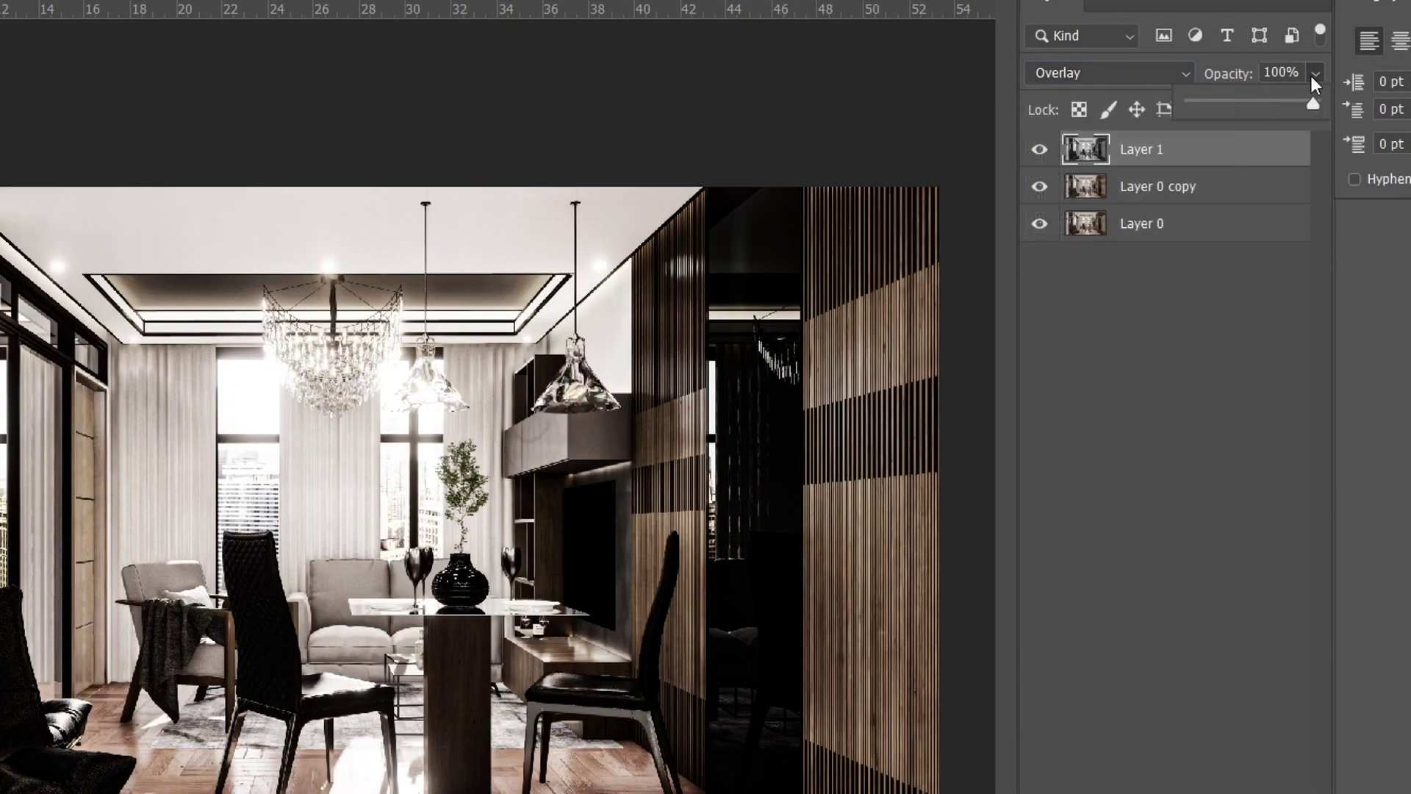
{"action": "left_click_drag", "start_coordinate": [1241, 108], "coordinate": [1215, 108]}
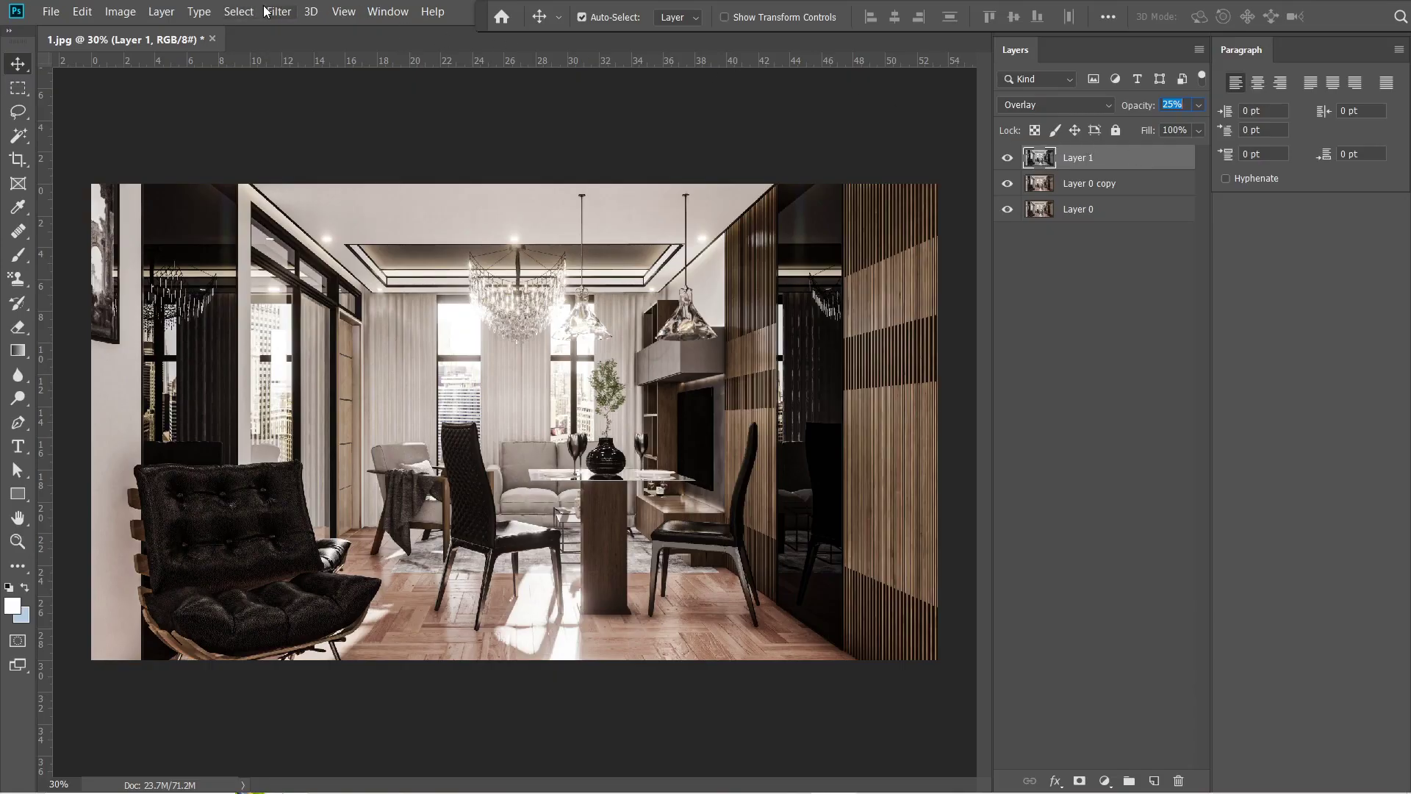
Apply a High Pass filter with a 10-pixel radius to the merged layer.
{"action": "left_click", "coordinate": [266, 11]}
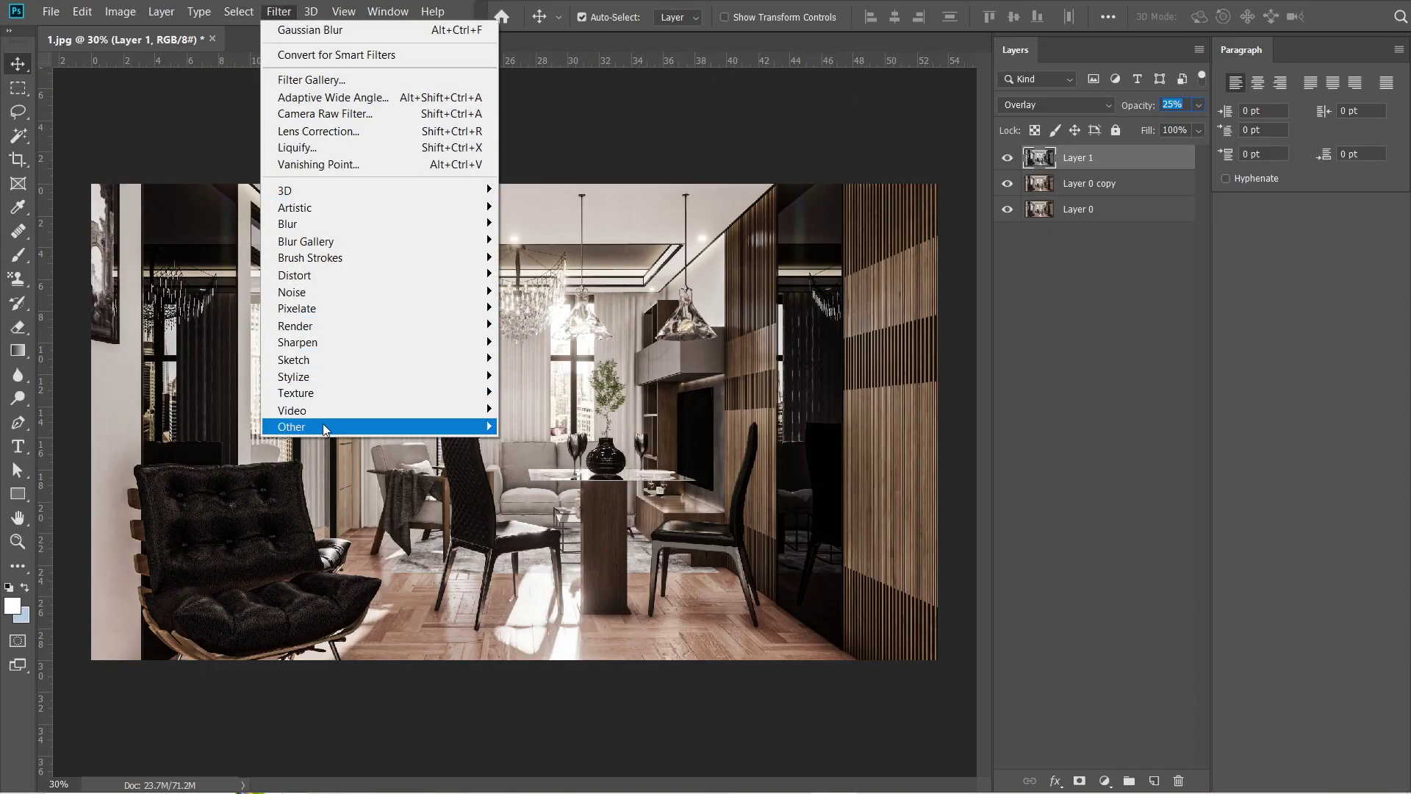
{"action": "mouse_move", "coordinate": [358, 427]}
{"action": "left_click", "coordinate": [543, 443]}
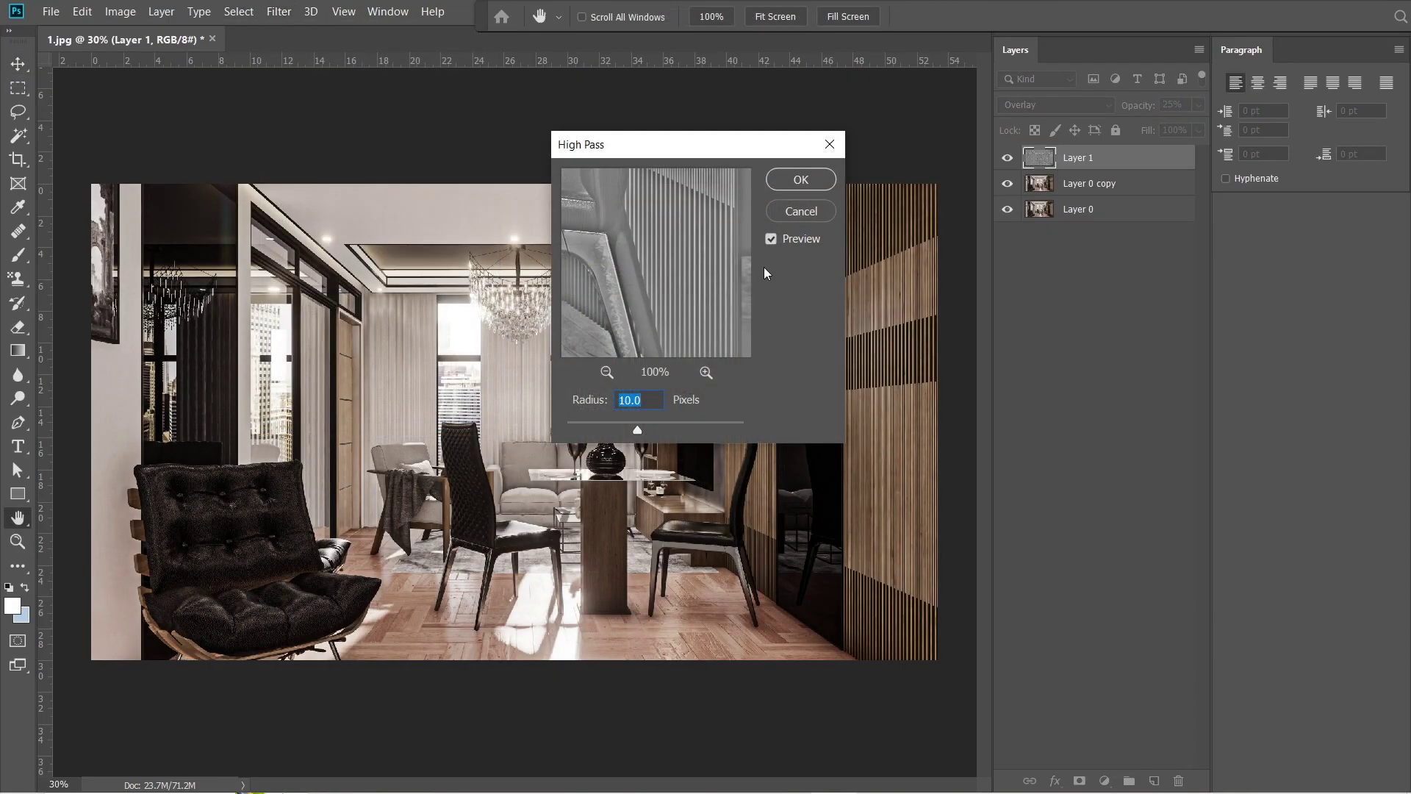
{"action": "left_click", "coordinate": [801, 180]}
{"action": "left_click", "coordinate": [50, 12]}
Save the image as a quality-12 JPEG in the second AEG YouTube subfolder of Renders.
{"action": "left_click", "coordinate": [118, 213]}
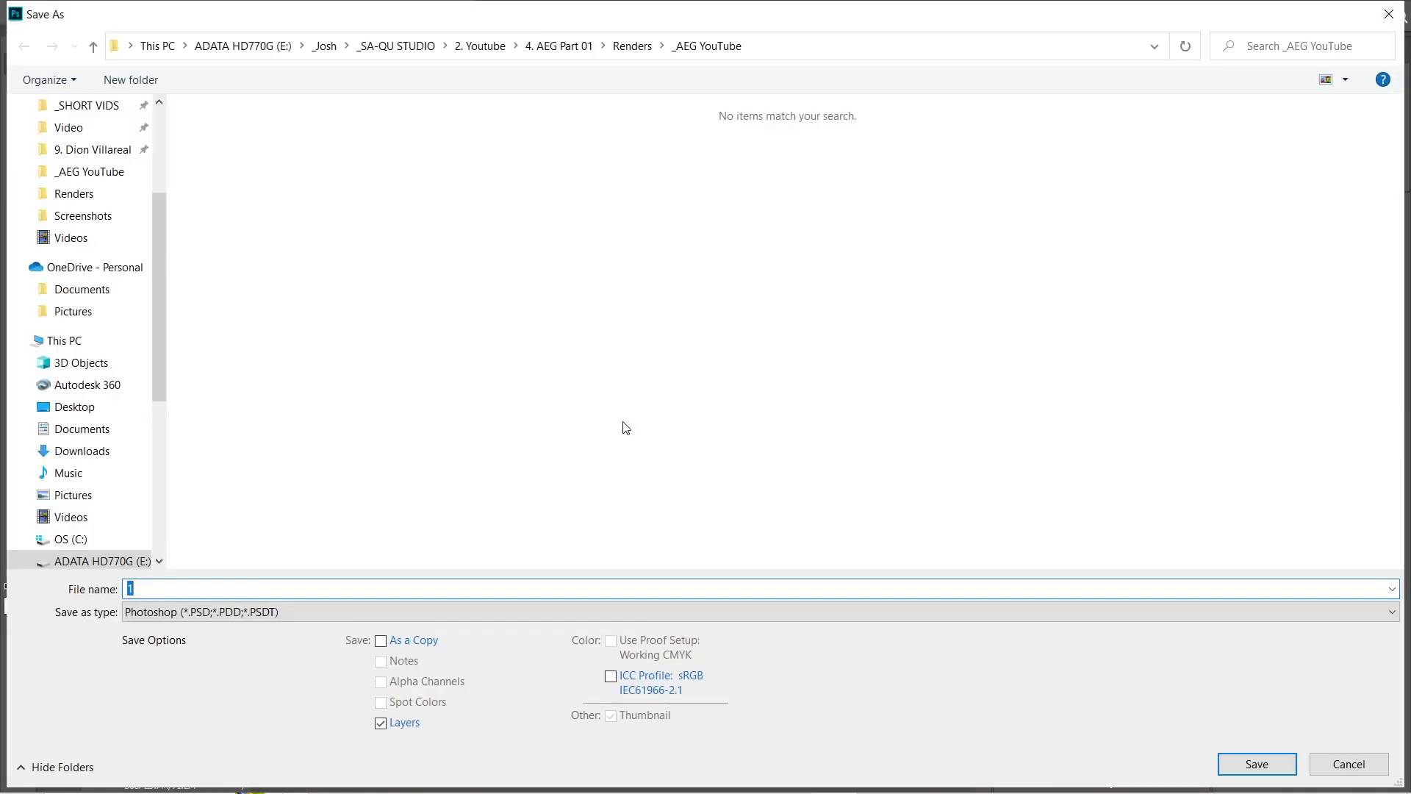
{"action": "left_click", "coordinate": [441, 612]}
{"action": "left_click", "coordinate": [226, 419]}
{"action": "left_click", "coordinate": [632, 47]}
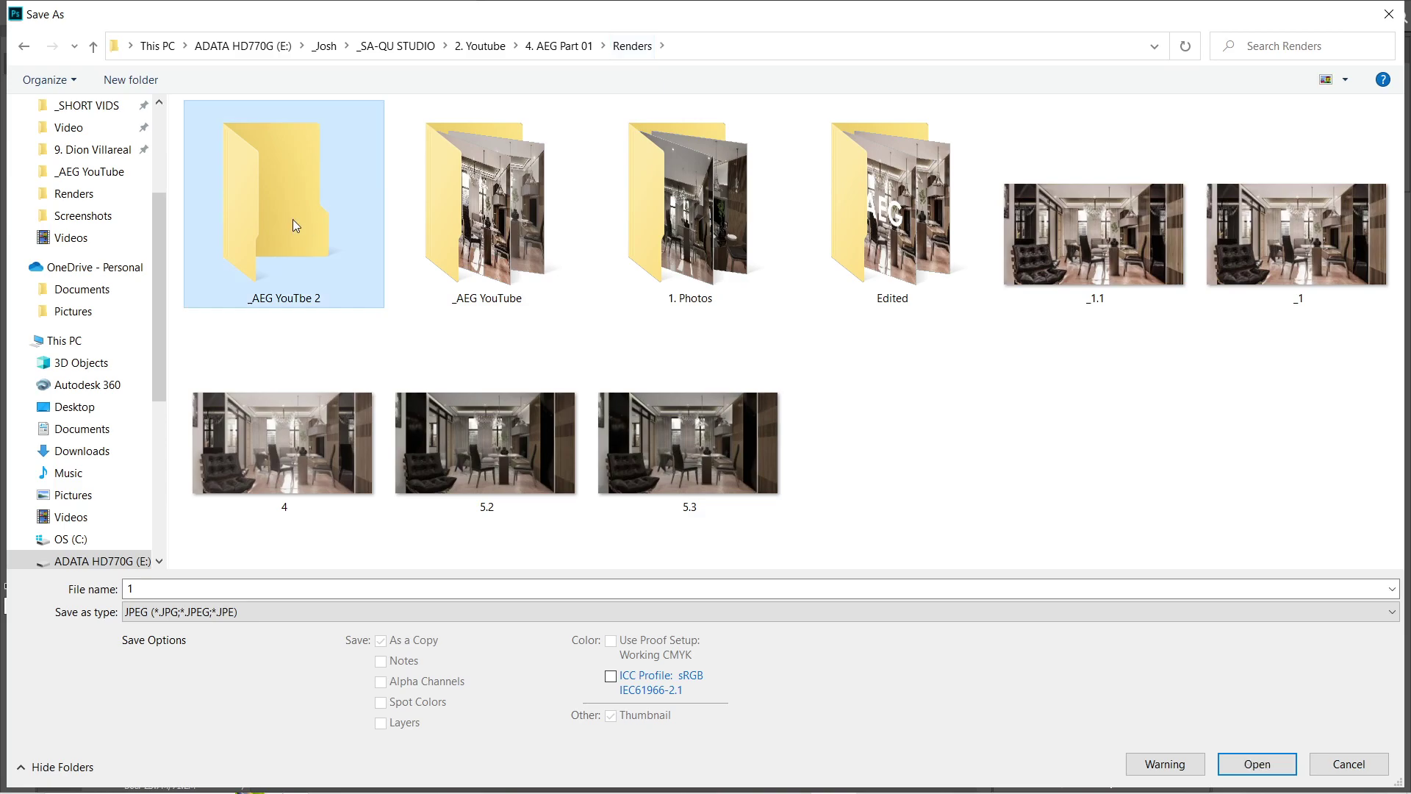
{"action": "double_click", "coordinate": [292, 219]}
{"action": "key", "text": "Return"}
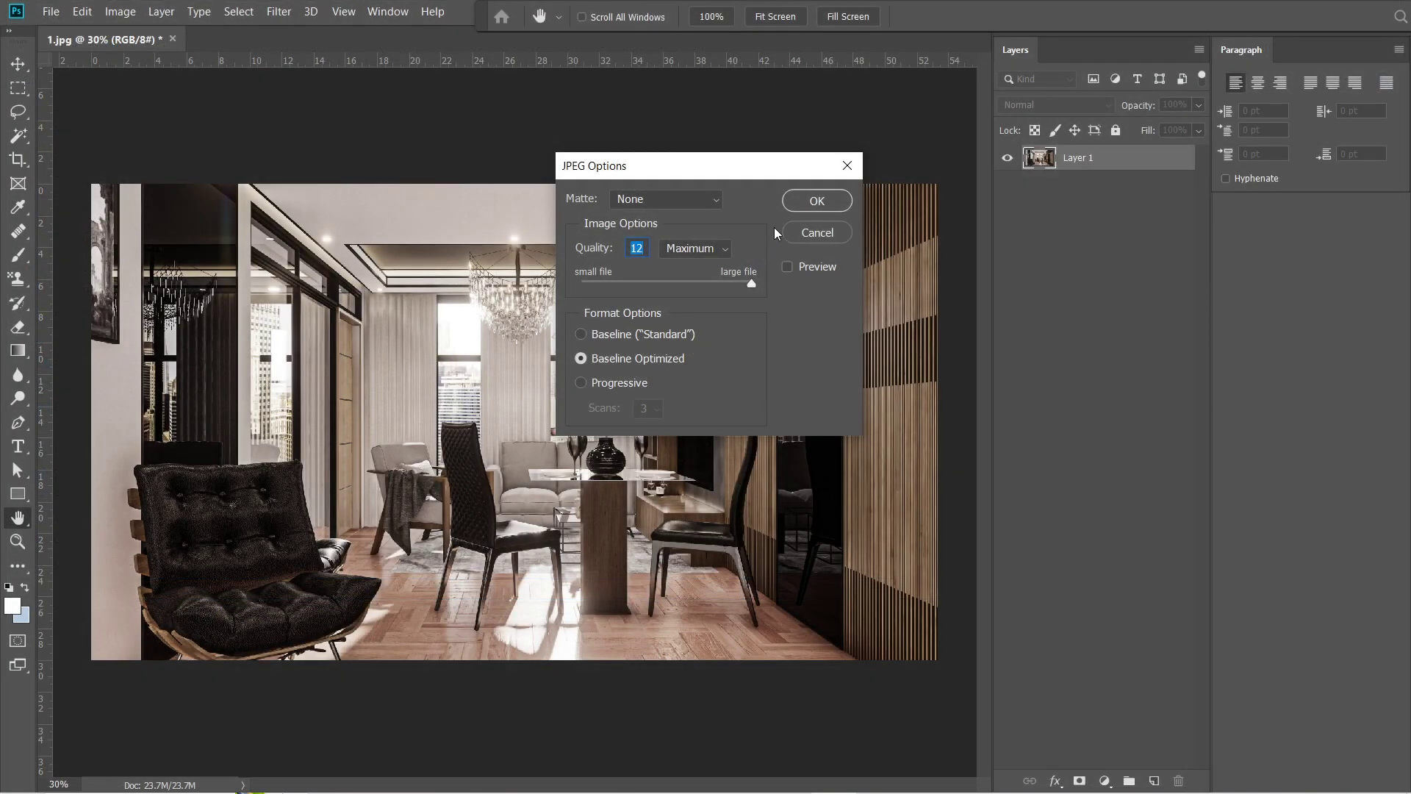
{"action": "left_click", "coordinate": [801, 200]}
Open _1.jpg and convert its locked Background into Layer 0.
{"action": "left_click", "coordinate": [51, 12]}
{"action": "left_click", "coordinate": [73, 45]}
{"action": "right_click", "coordinate": [104, 262]}
{"action": "mouse_move", "coordinate": [220, 274]}
{"action": "left_click", "coordinate": [341, 276]}
{"action": "double_click", "coordinate": [276, 183]}
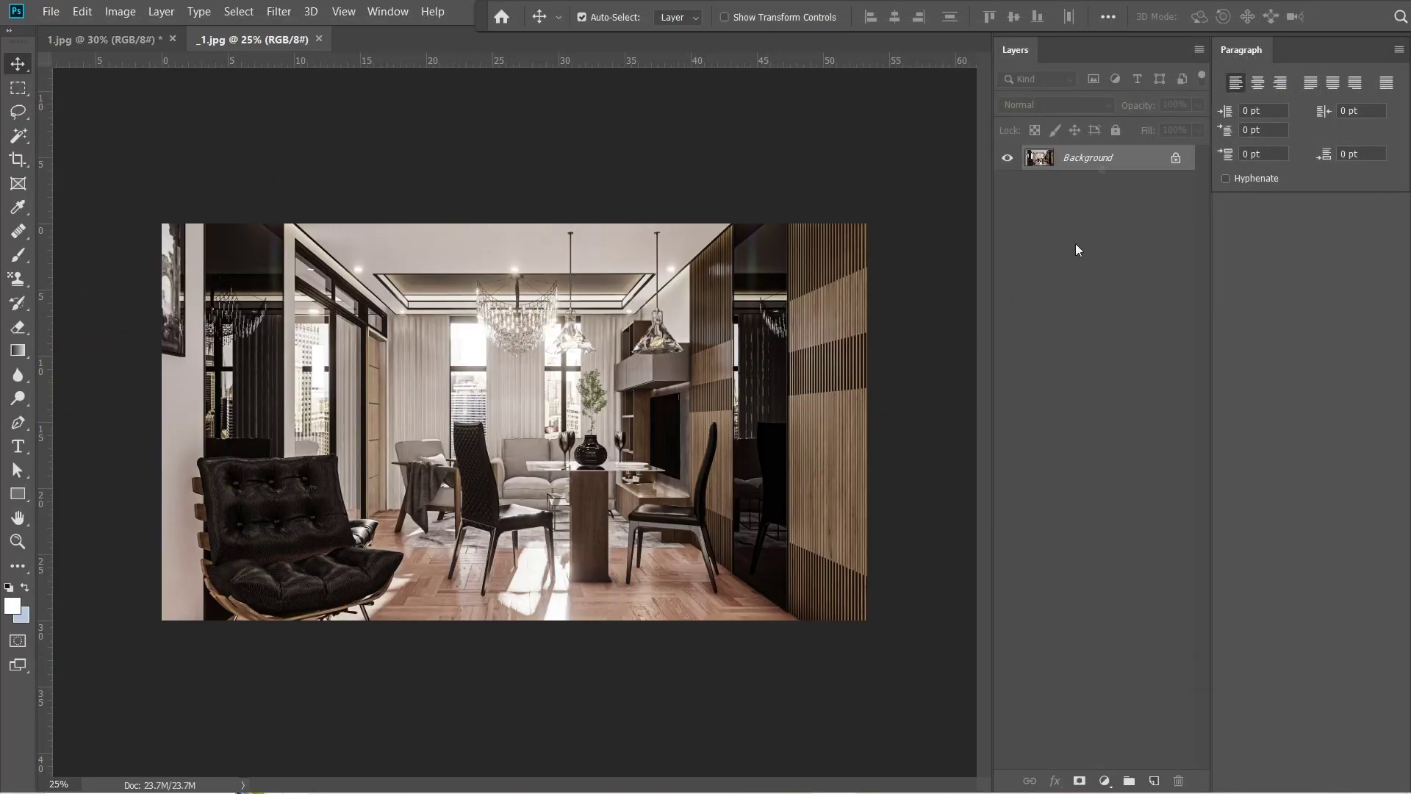
{"action": "double_click", "coordinate": [1095, 163]}
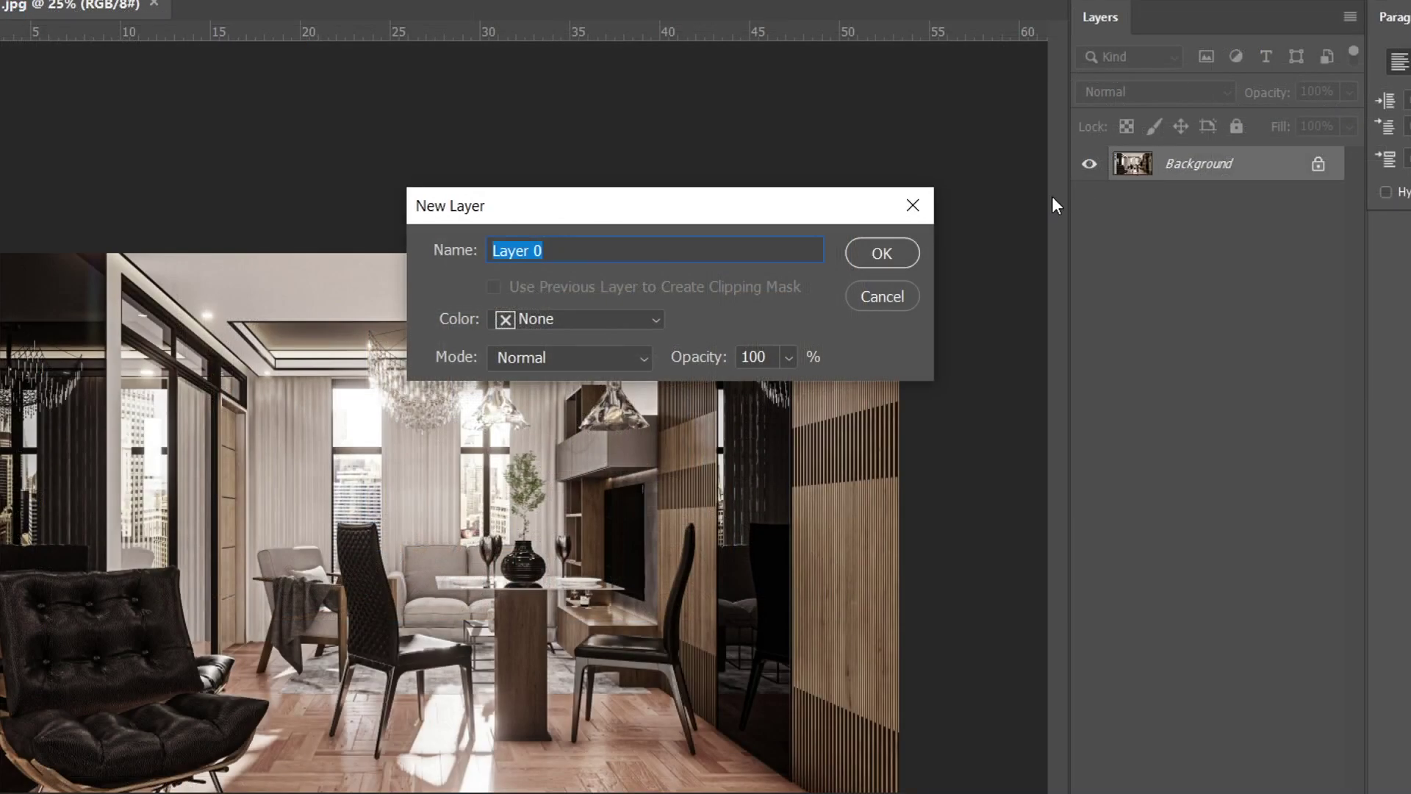
{"action": "left_click", "coordinate": [882, 253]}
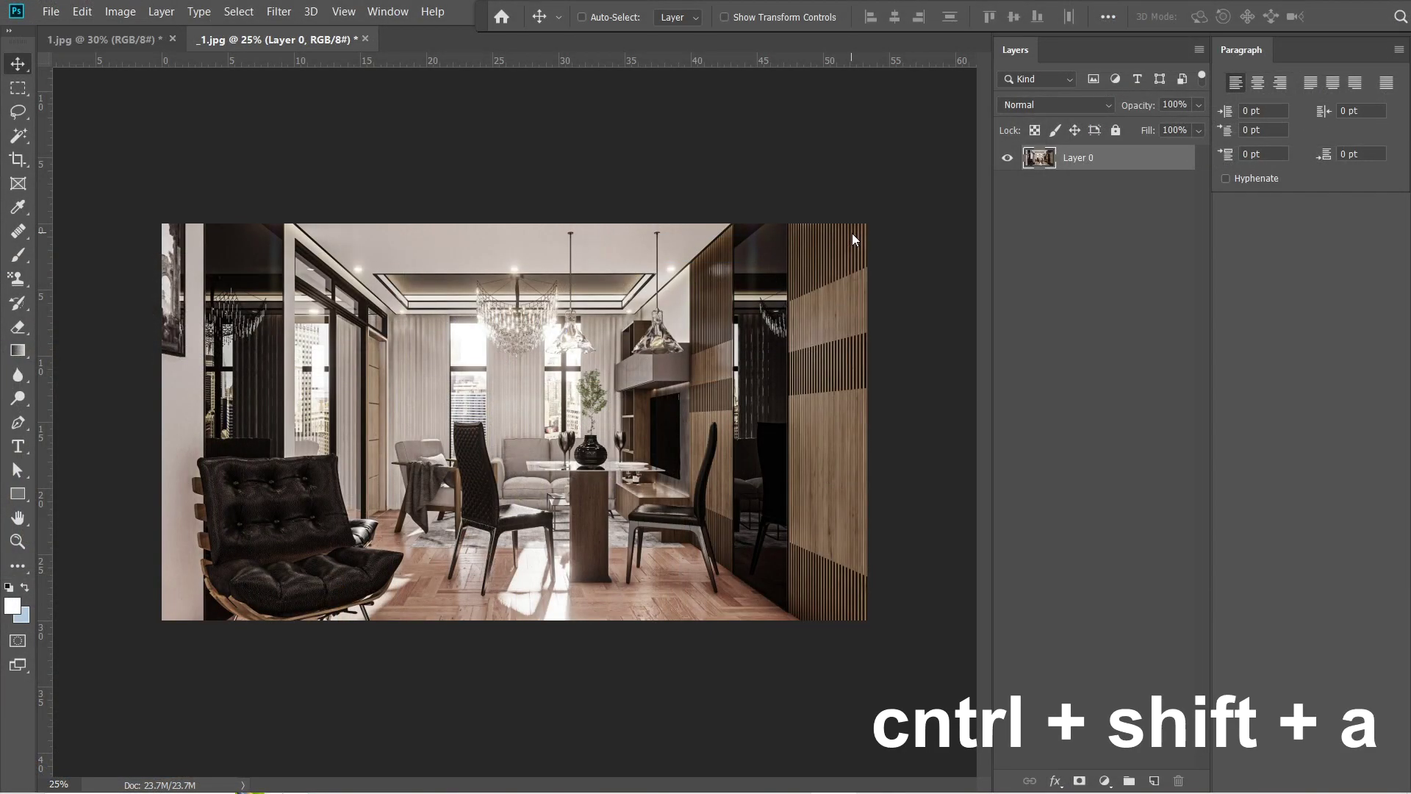
In the Camera Raw filter, set Clarity to +76 and Texture to -100.
{"action": "key", "text": "ctrl+shift+a"}
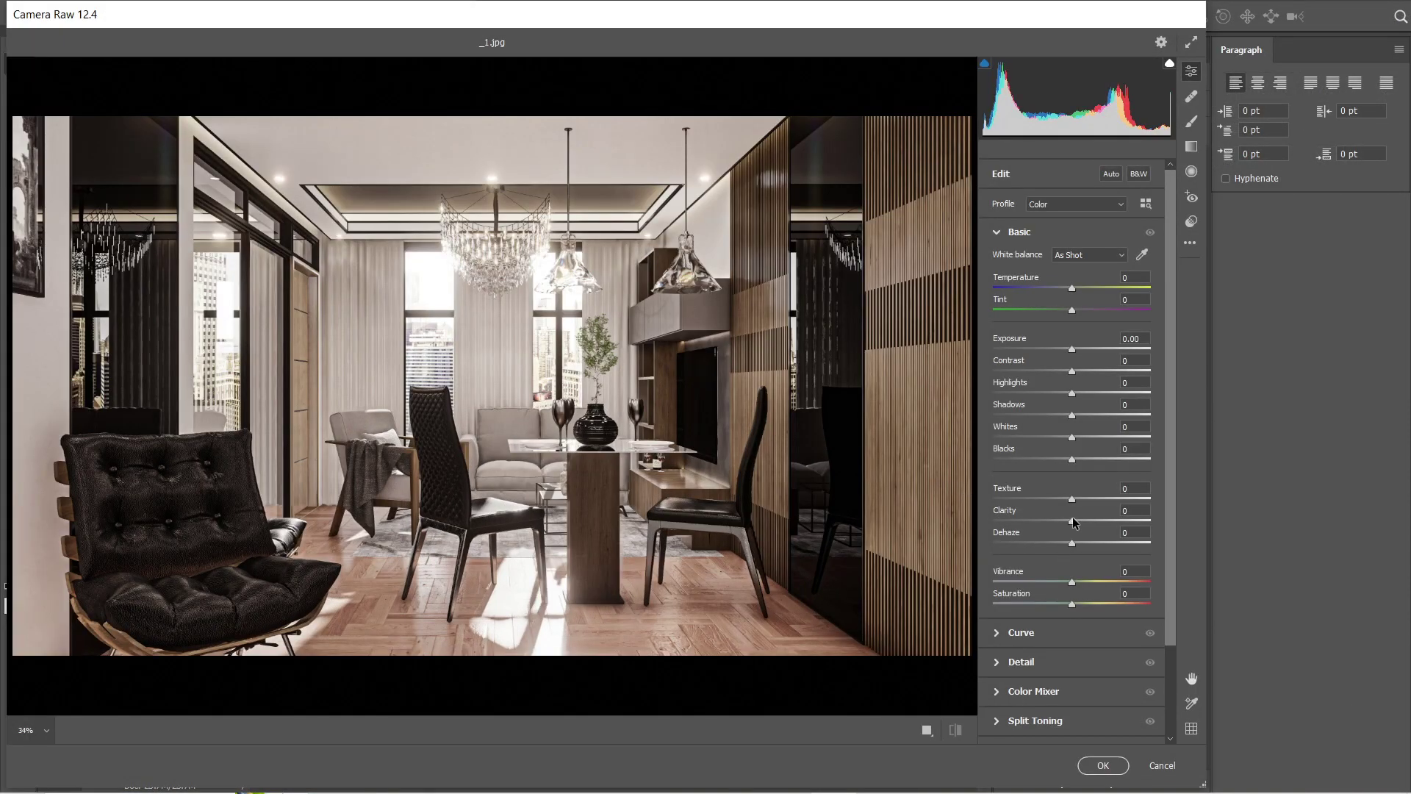
{"action": "left_click_drag", "start_coordinate": [1072, 521], "coordinate": [1132, 520]}
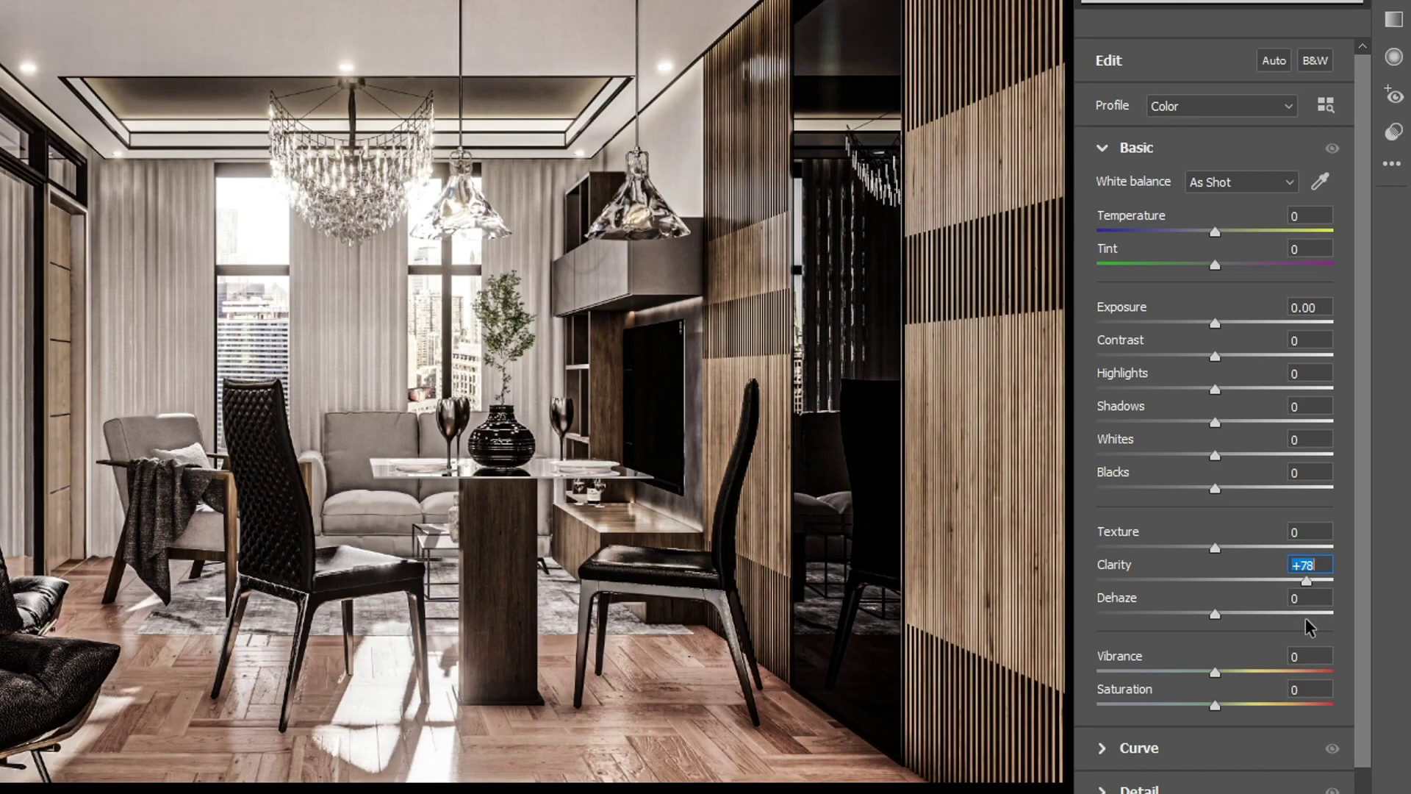
{"action": "key", "text": "Down"}
{"action": "key", "text": "Down"}
{"action": "left_click_drag", "start_coordinate": [1215, 547], "coordinate": [1078, 588]}
Set Contrast +4, Highlights -6, Shadows +21, Whites -6, Blacks +46, then apply Camera Raw.
{"action": "left_click_drag", "start_coordinate": [1215, 488], "coordinate": [1228, 503]}
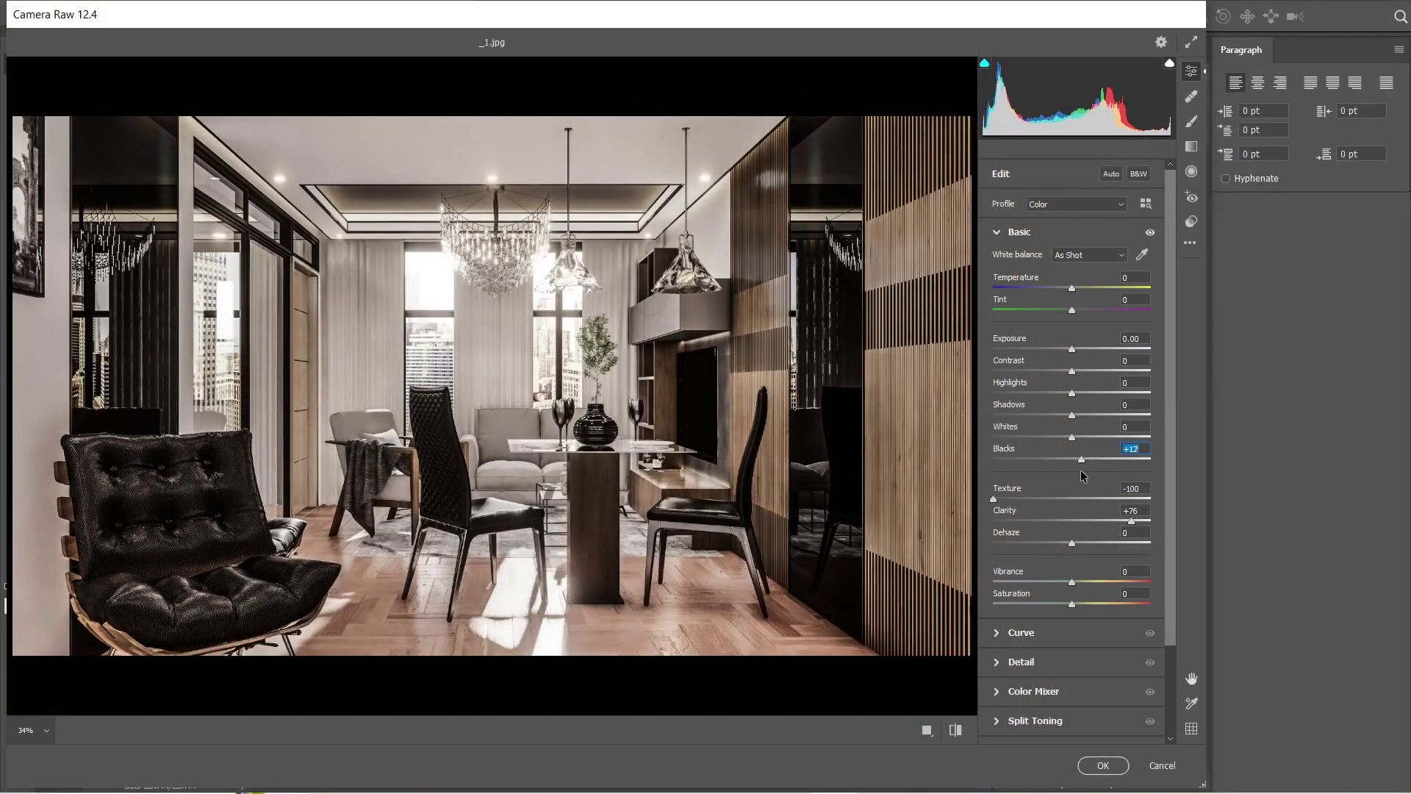
{"action": "left_click_drag", "start_coordinate": [1080, 459], "coordinate": [1108, 458]}
{"action": "left_click_drag", "start_coordinate": [1071, 370], "coordinate": [1074, 371]}
{"action": "left_click_drag", "start_coordinate": [1072, 393], "coordinate": [1067, 392]}
{"action": "mouse_move", "coordinate": [1072, 414]}
{"action": "left_mouse_down"}
{"action": "mouse_move", "coordinate": [1088, 414]}
{"action": "mouse_move", "coordinate": [1073, 436]}
{"action": "left_mouse_up"}
{"action": "key", "text": "Down"}
{"action": "key", "text": "Down"}
{"action": "key", "text": "Down"}
{"action": "key", "text": "Down"}
{"action": "key", "text": "Down"}
{"action": "key", "text": "Down"}
{"action": "key", "text": "Down"}
{"action": "key", "text": "Down"}
{"action": "key", "text": "Down"}
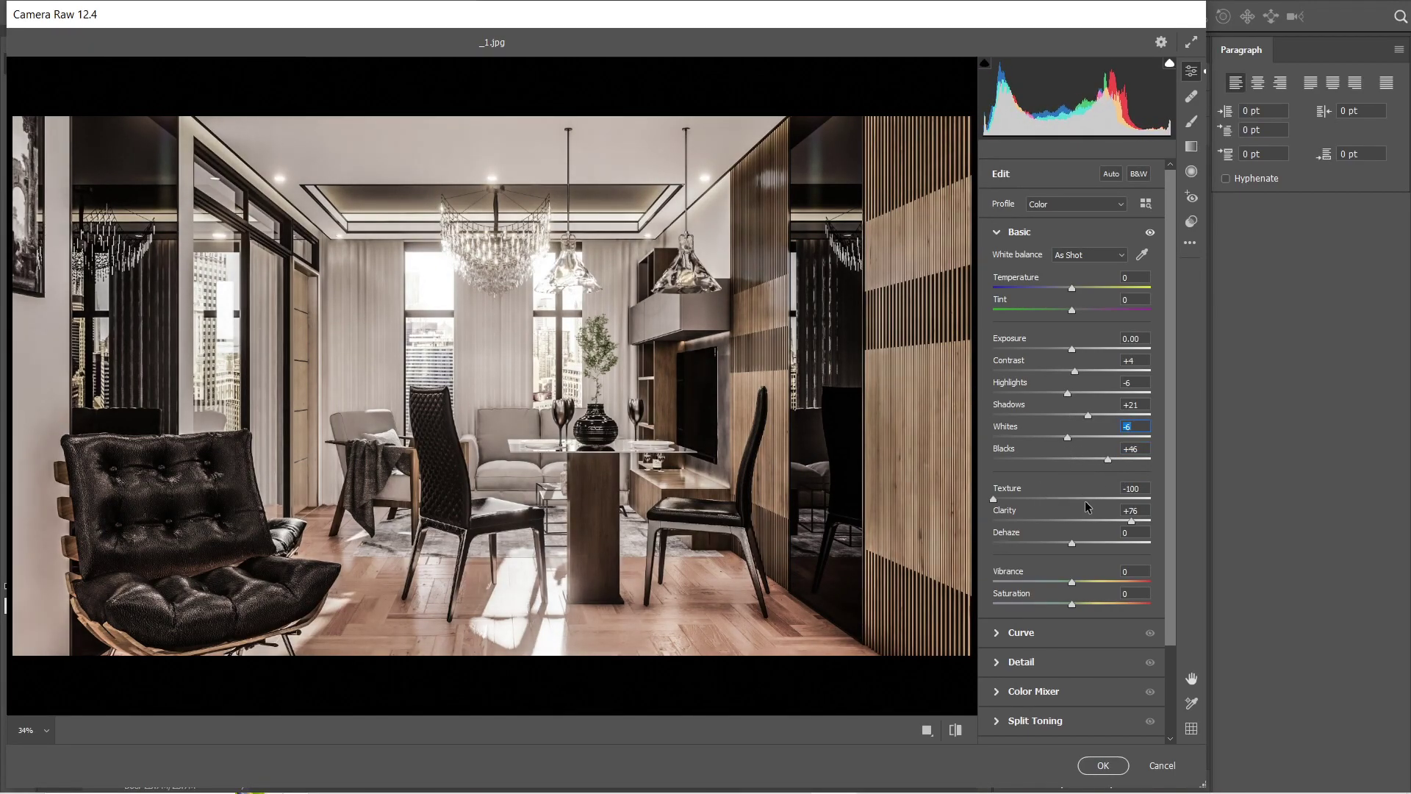
{"action": "left_click", "coordinate": [1103, 765]}
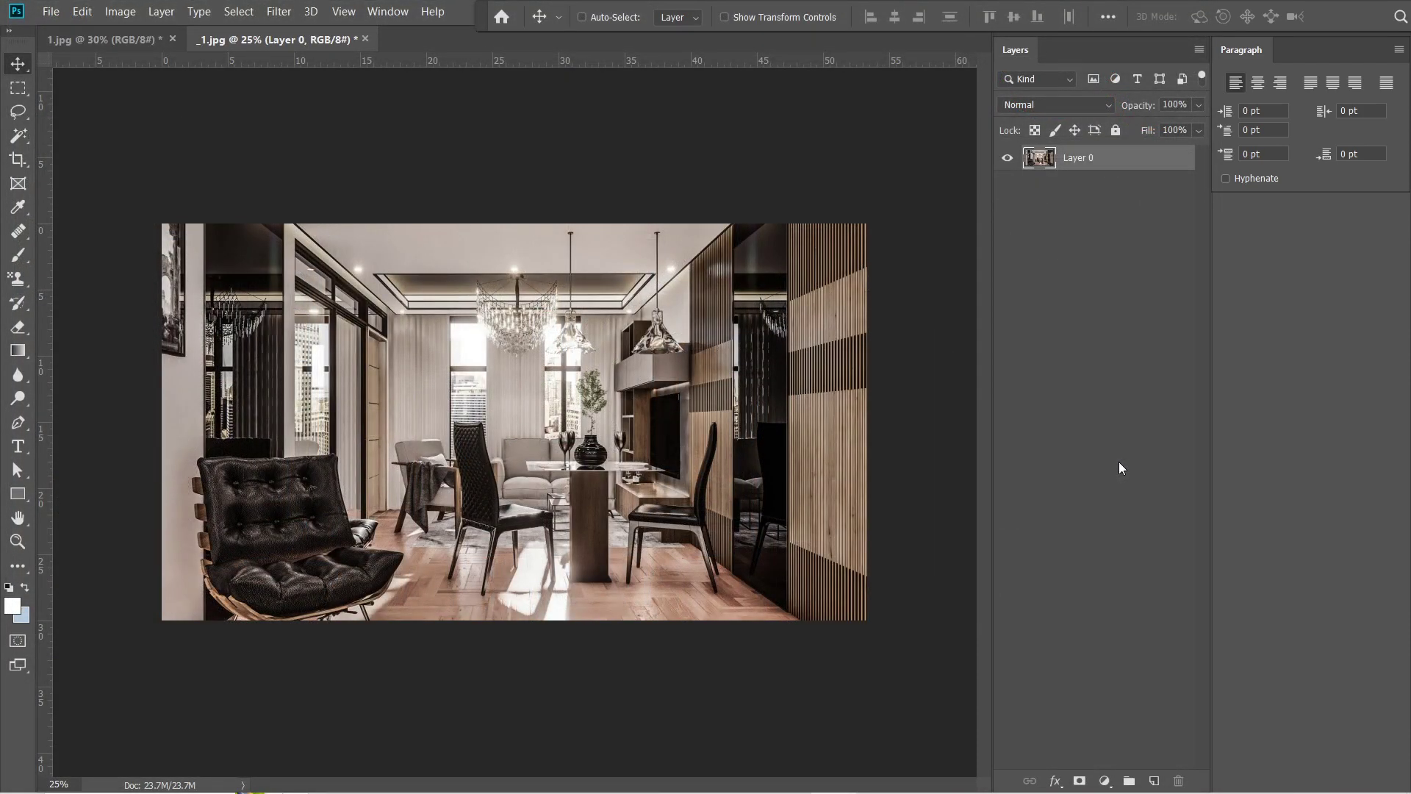
Apply Camera Raw Vibrance +10 to _1.jpg, then save it as a maximum-quality JPEG in renders.
{"action": "key", "text": "ctrl+shift+a"}
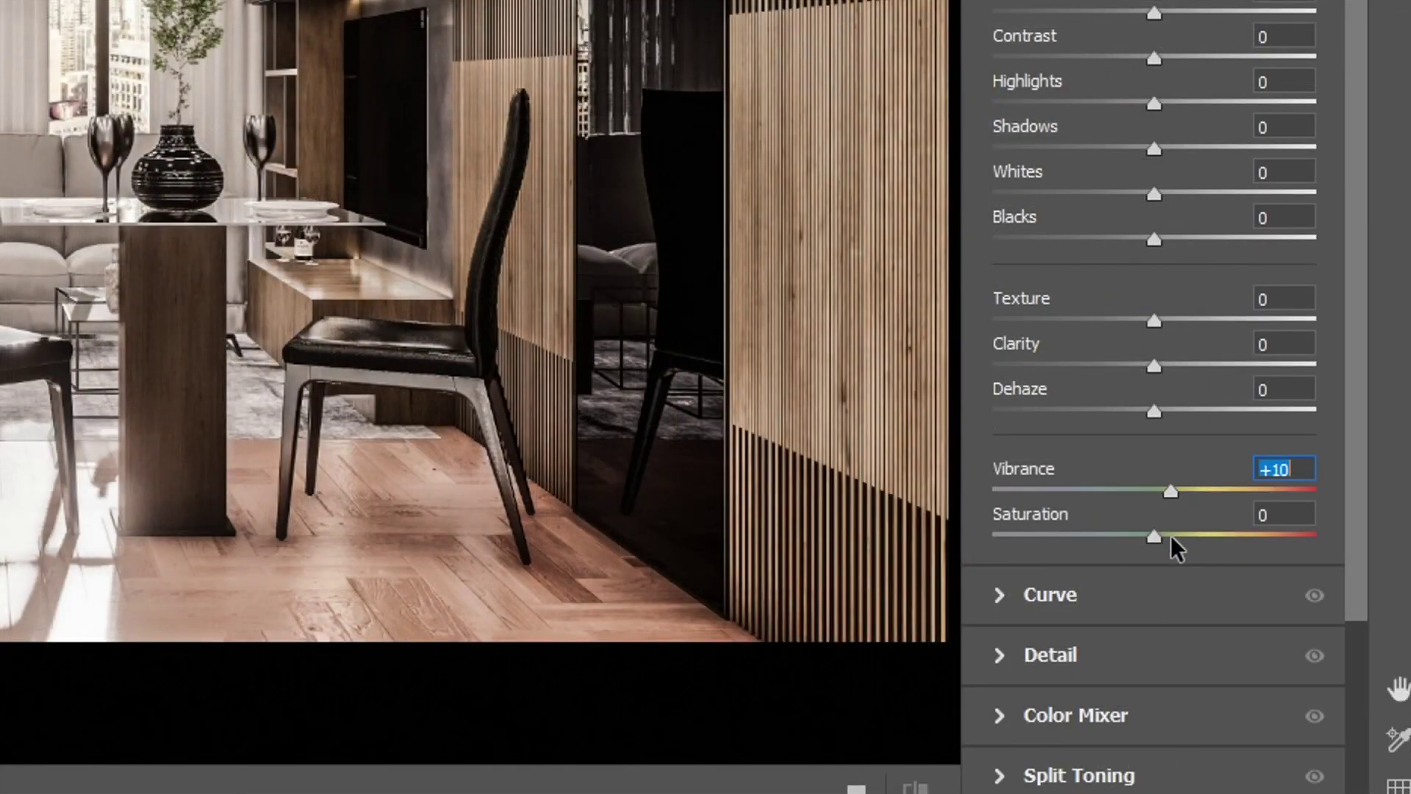
{"action": "mouse_move", "coordinate": [1167, 535]}
{"action": "left_mouse_down"}
{"action": "mouse_move", "coordinate": [1184, 535]}
{"action": "mouse_move", "coordinate": [1167, 553]}
{"action": "left_mouse_up"}
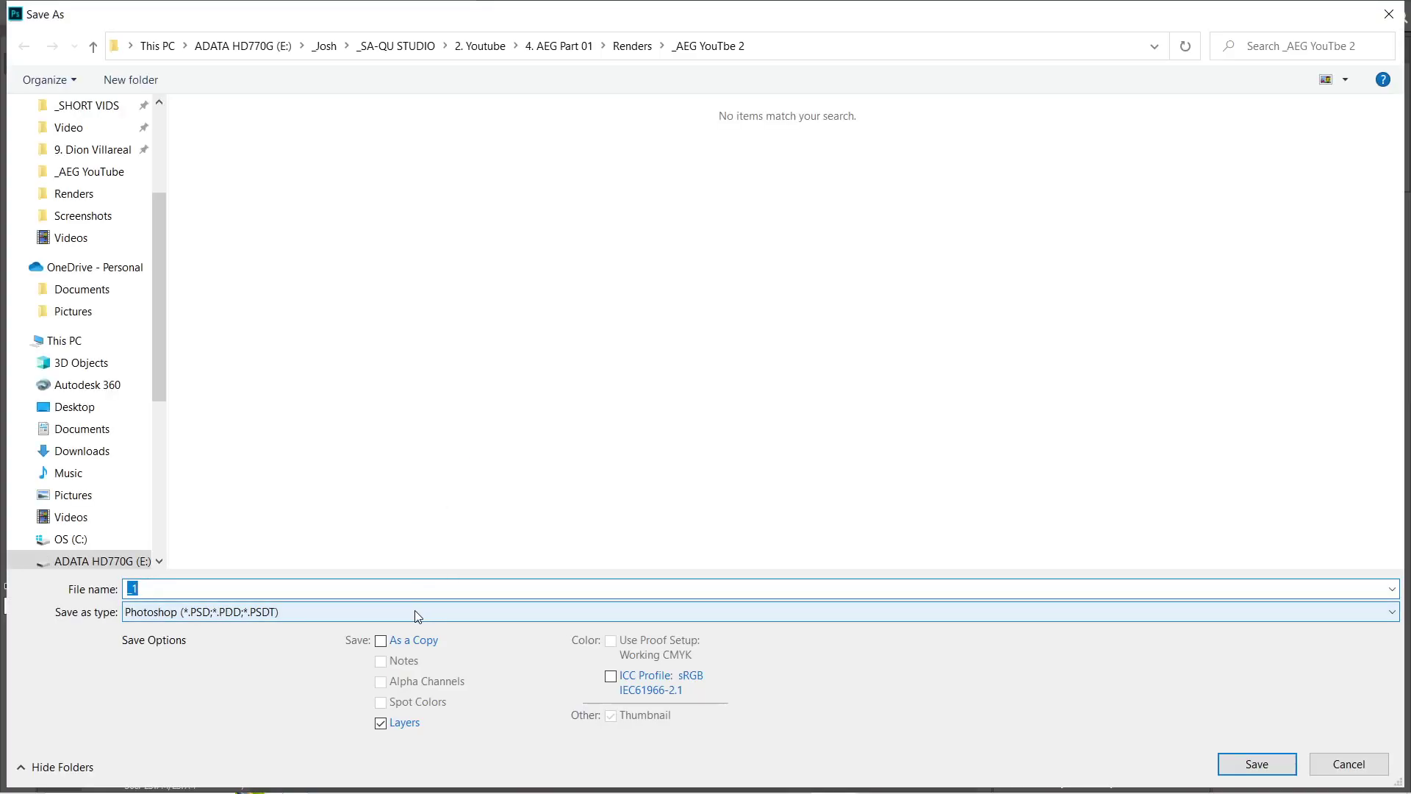
{"action": "left_click", "coordinate": [415, 611]}
{"action": "left_click", "coordinate": [414, 416]}
{"action": "type", "text": "_"}
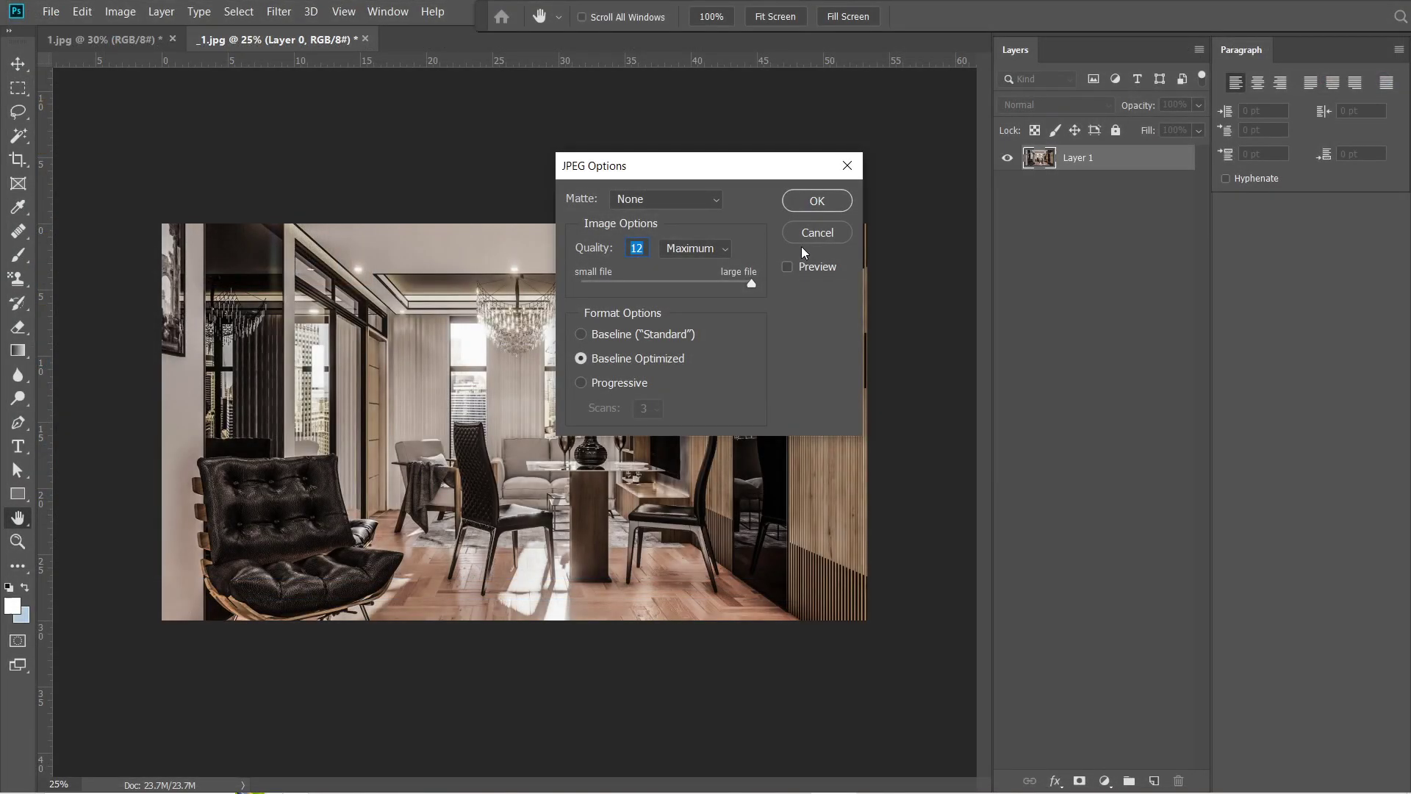
{"action": "left_click", "coordinate": [815, 201]}
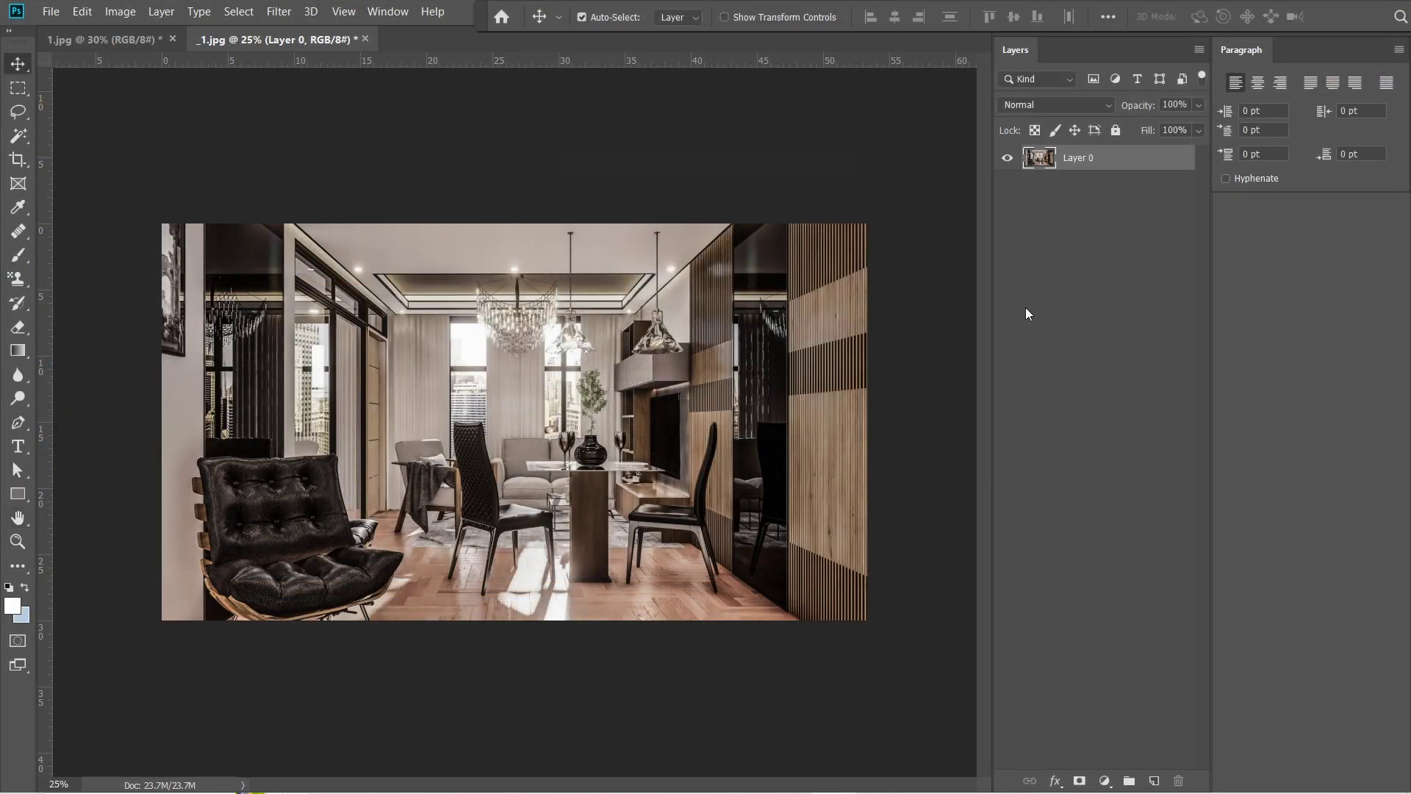